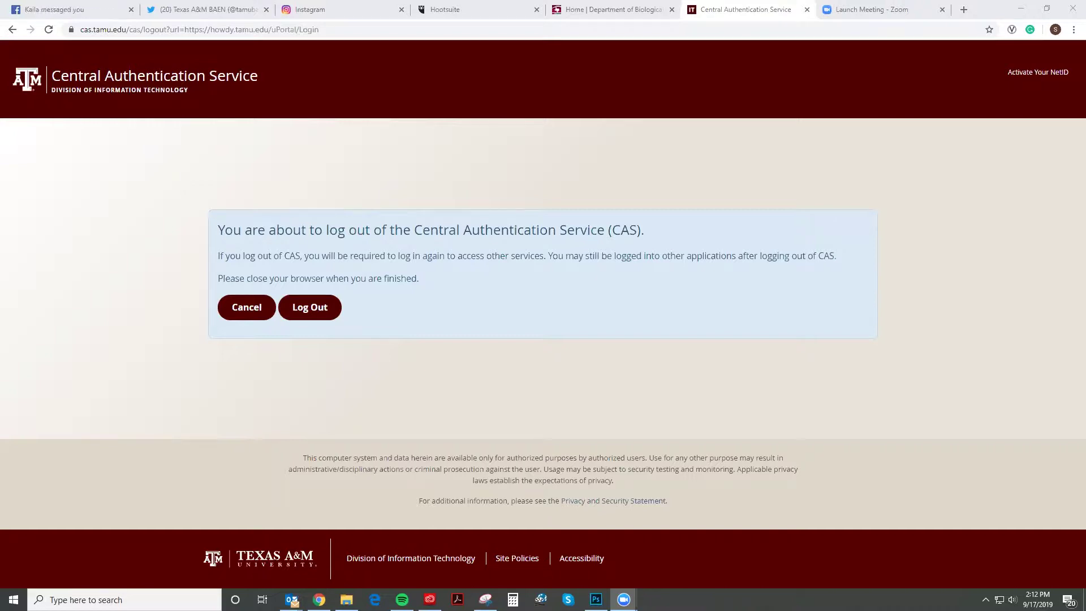
Step: Go to the Howdy portal at howdy.tamu.edu
left_click(465, 32)
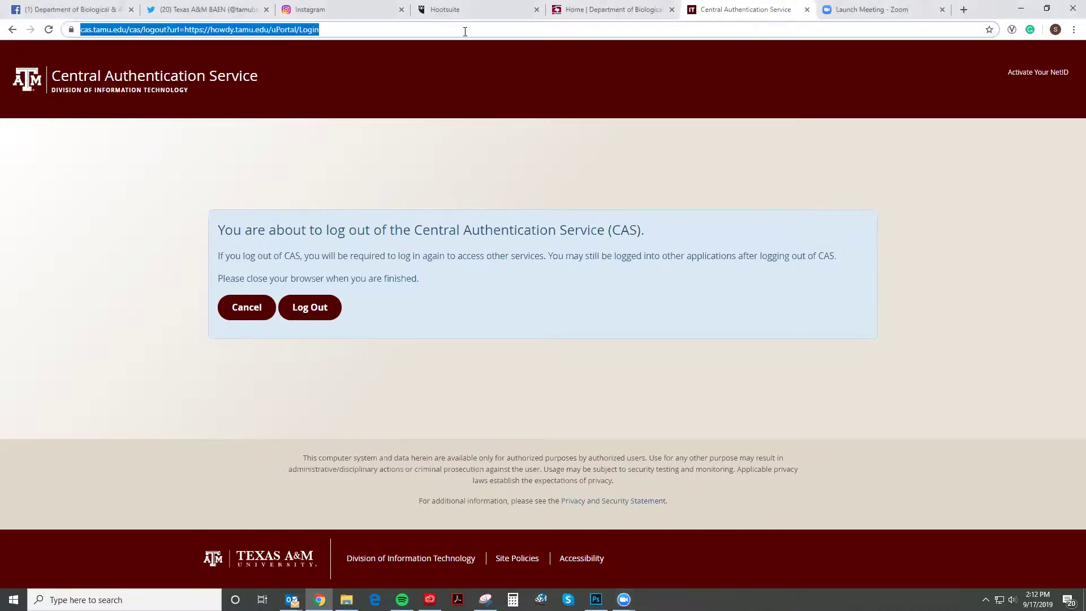
type("howdy.tamu.e")
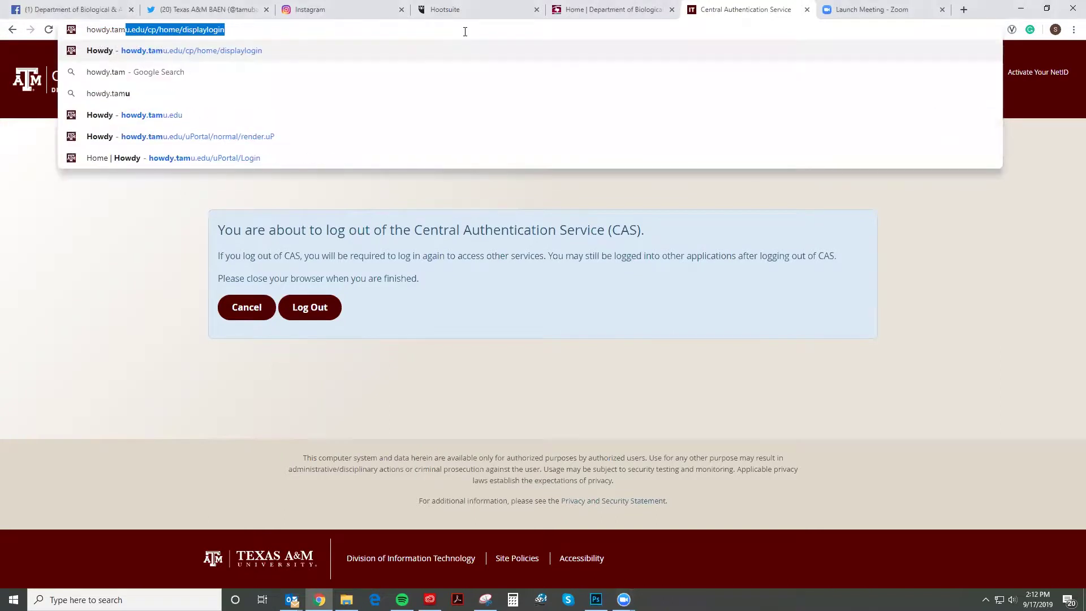
type("du")
key("Return")
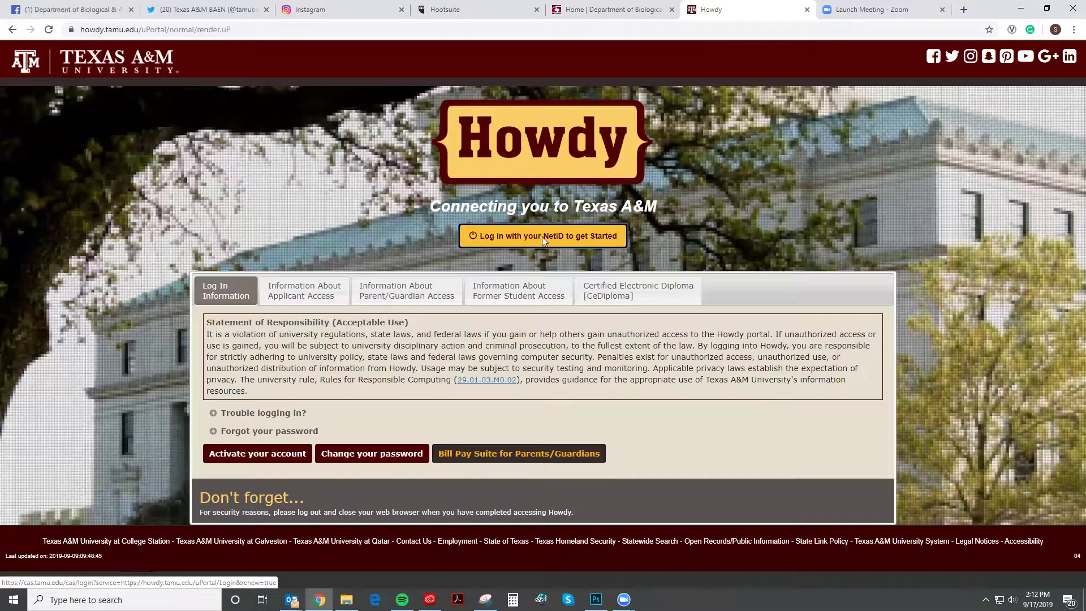
Step: Log in to the Howdy portal with the NetID account and complete the authentication
left_click(542, 237)
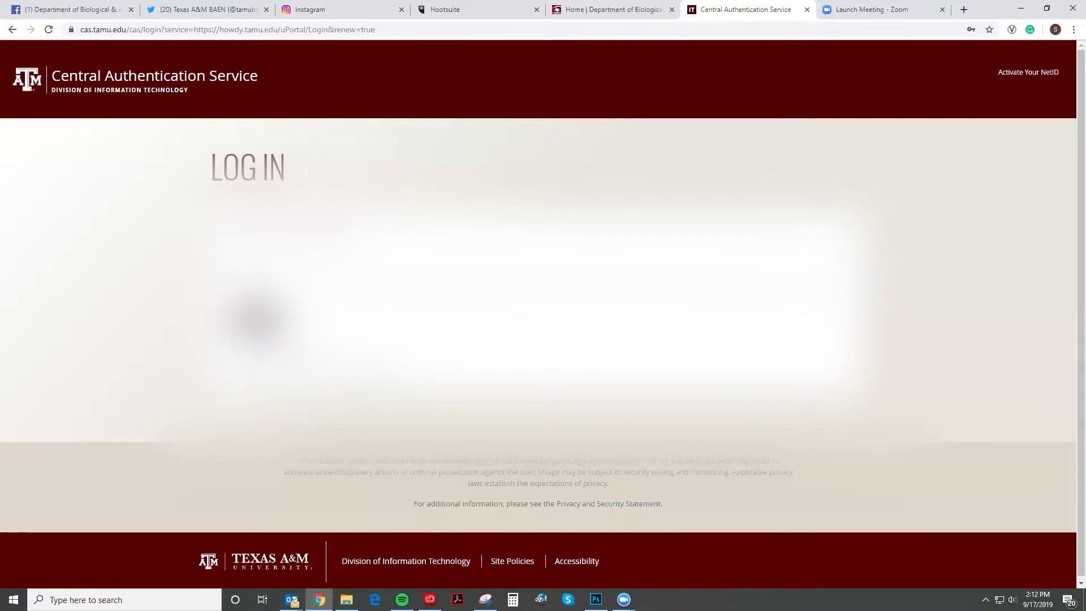
key("Return")
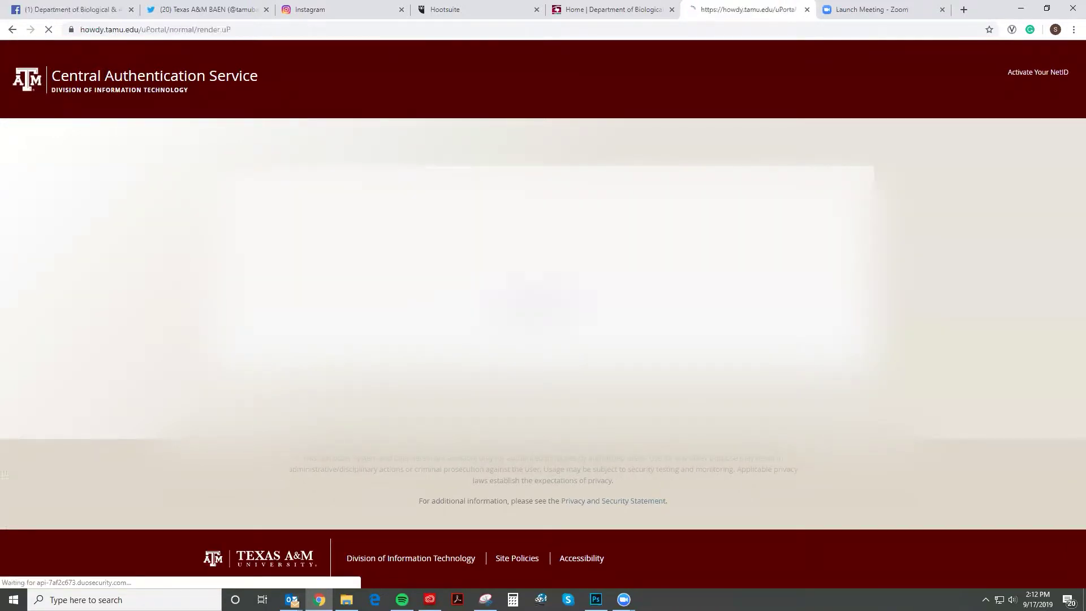
left_click(543, 229)
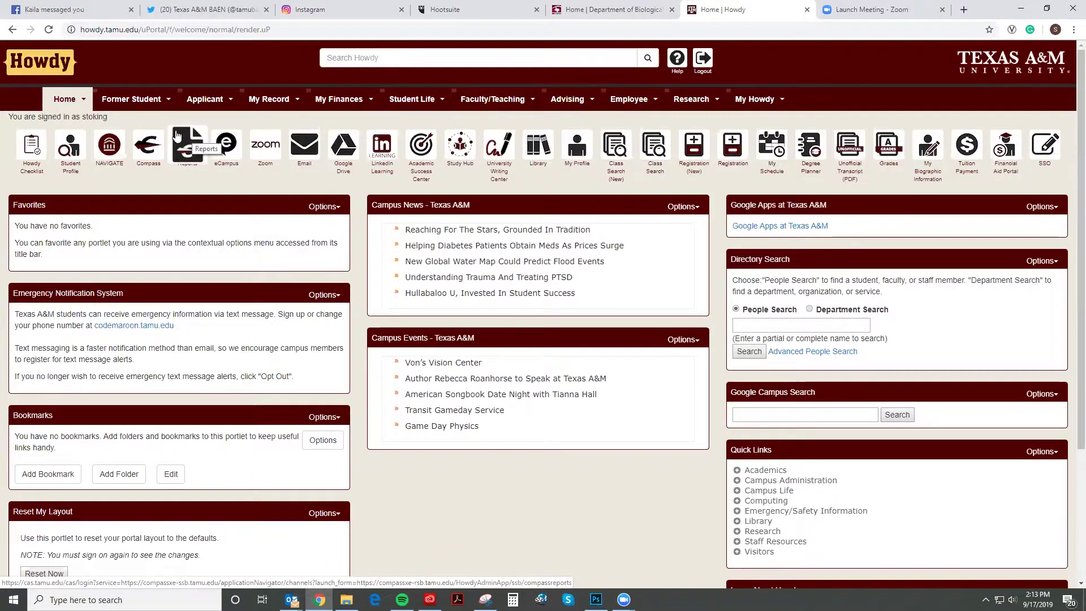
Step: Open Search Class Schedule (New) from the Registration links on the My Record page
left_click(271, 100)
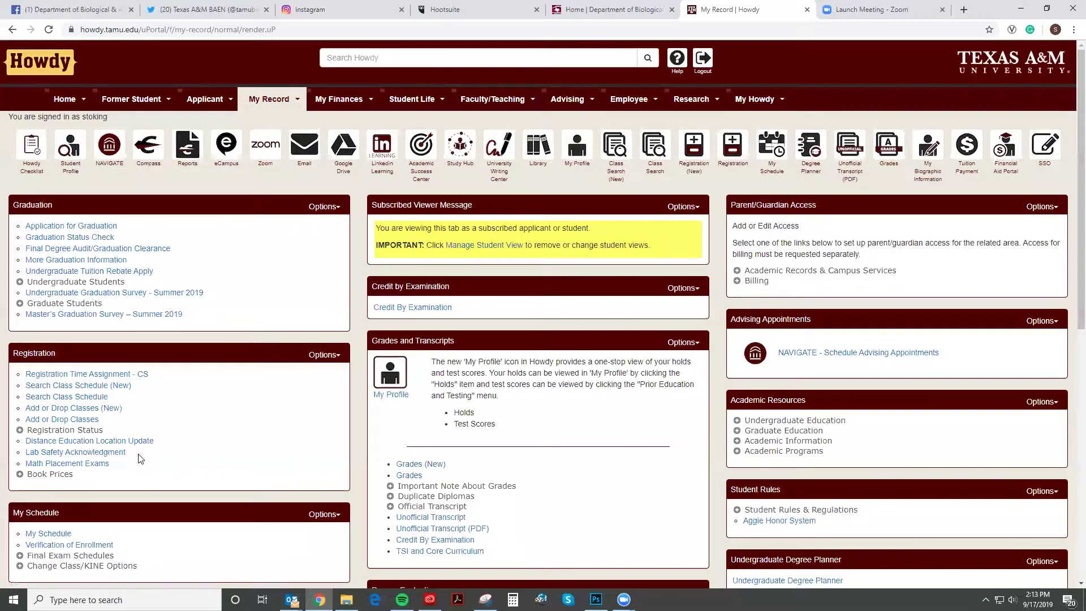
left_click_drag(110, 468, 47, 373)
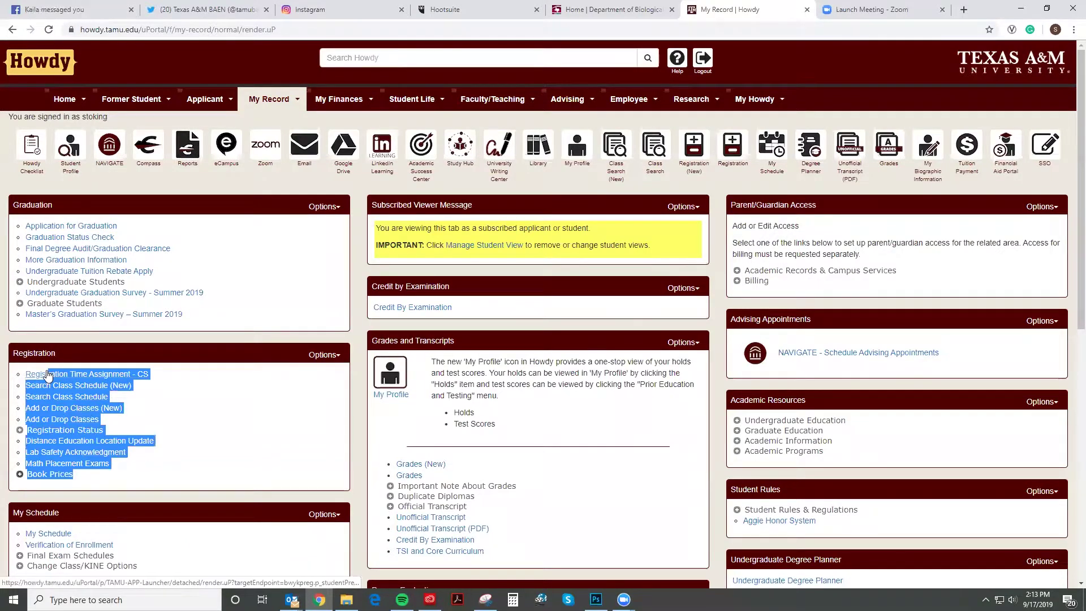
left_click(59, 430)
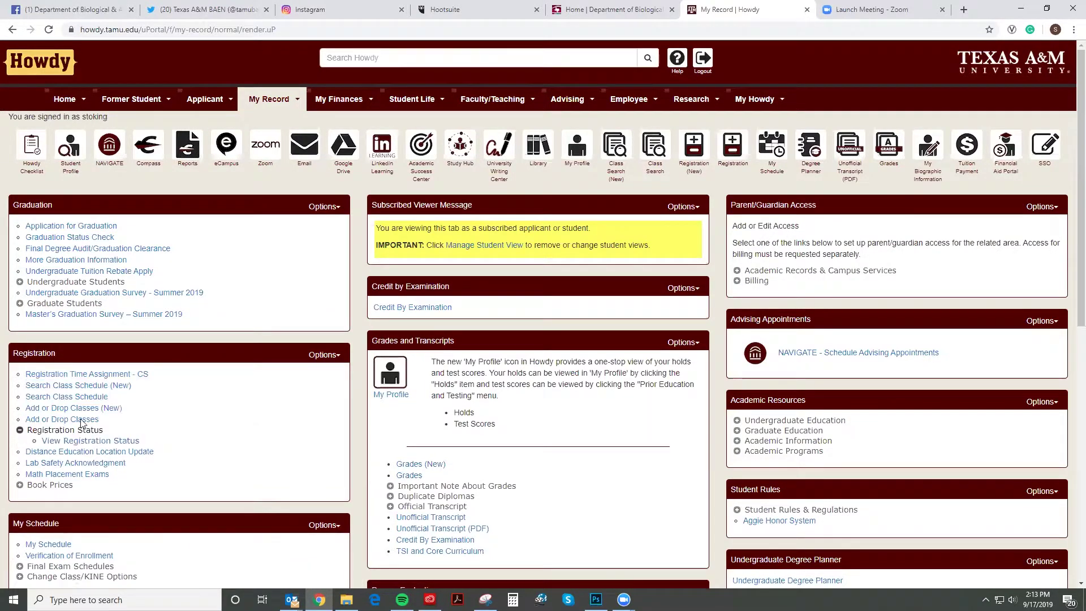
left_click(57, 385)
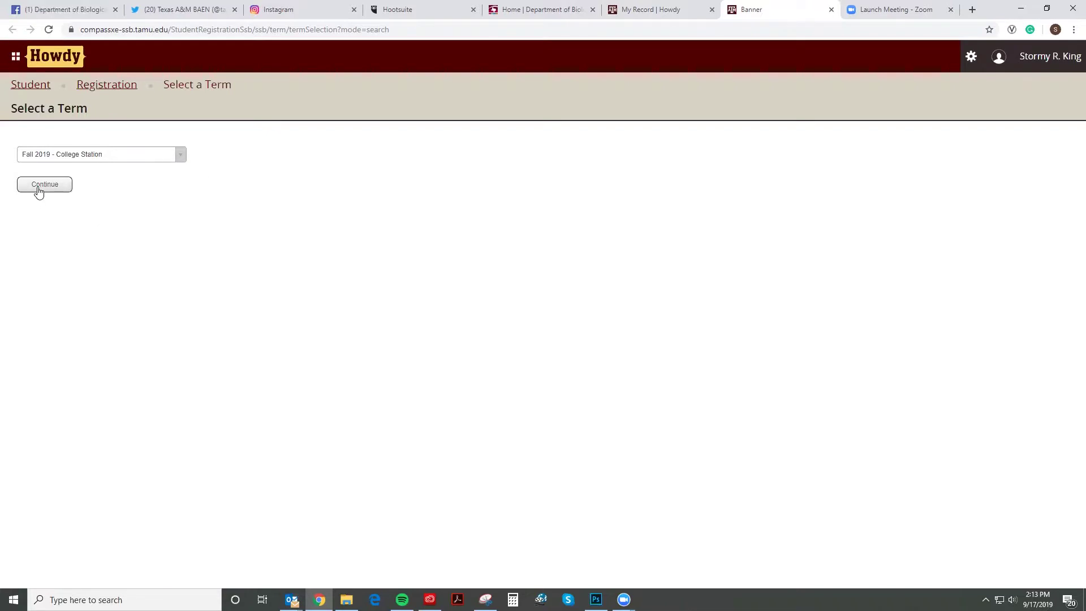
Step: Select the term Fall 2019 - College Station and continue to the class search
left_click(180, 155)
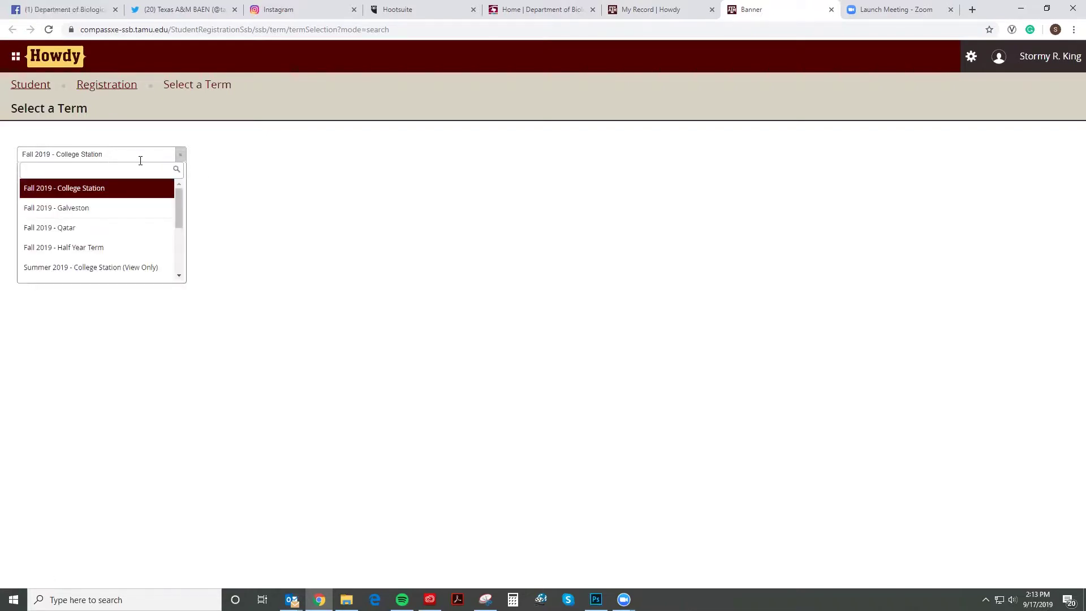
left_click(113, 195)
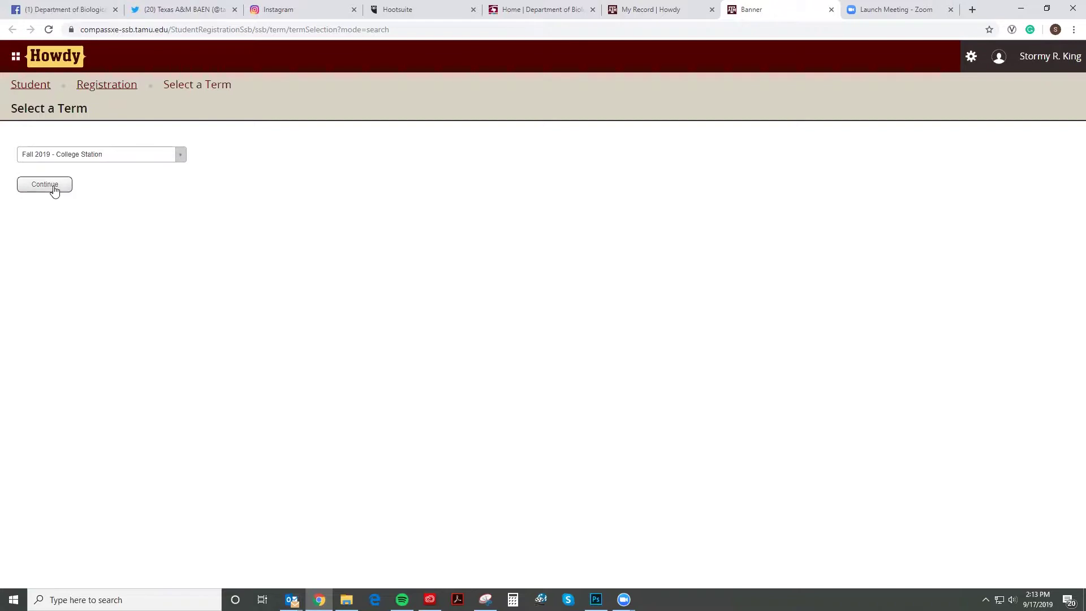
left_click(180, 158)
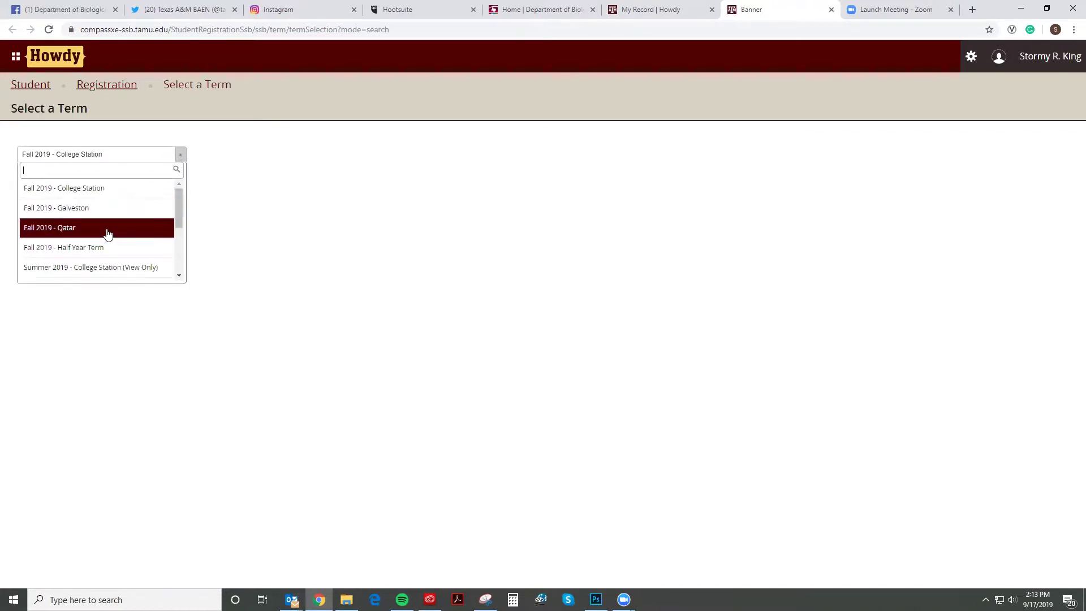
left_click(96, 192)
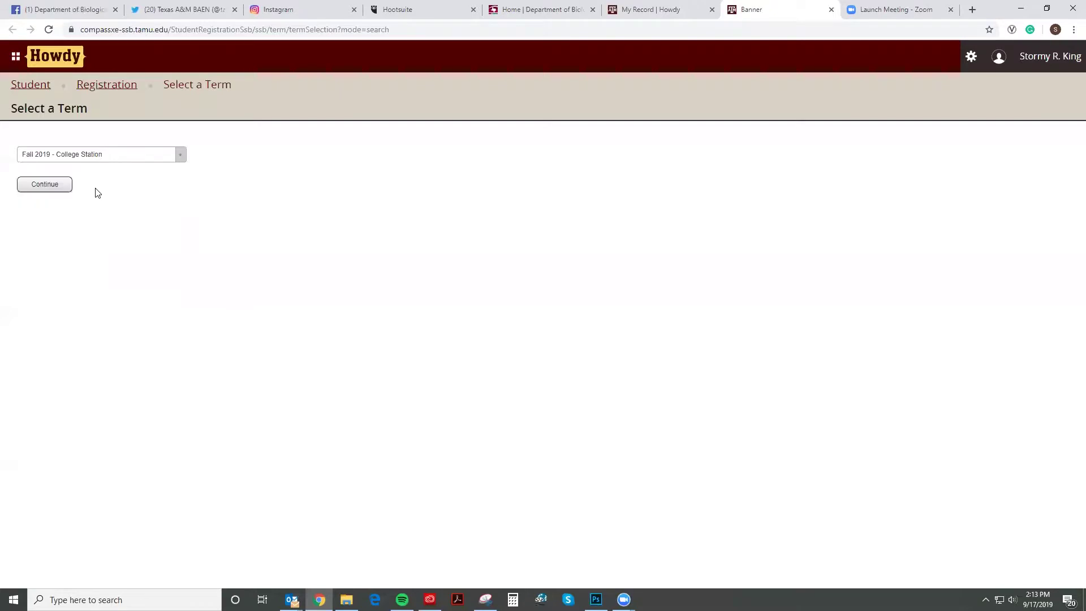
left_click(48, 185)
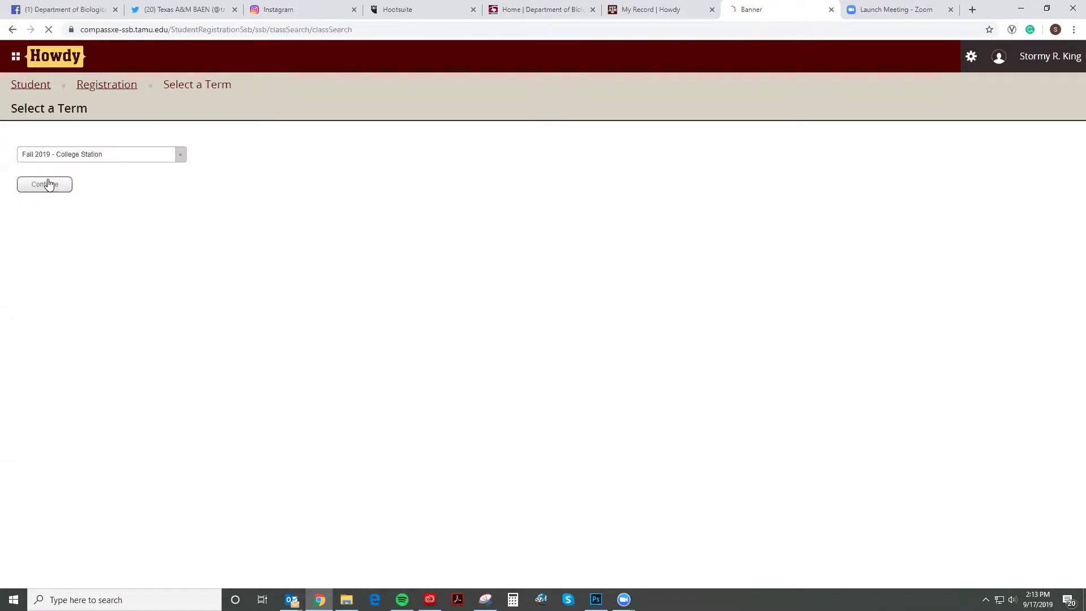
Step: Set the search subject to MATH - Mathematics
left_click(163, 184)
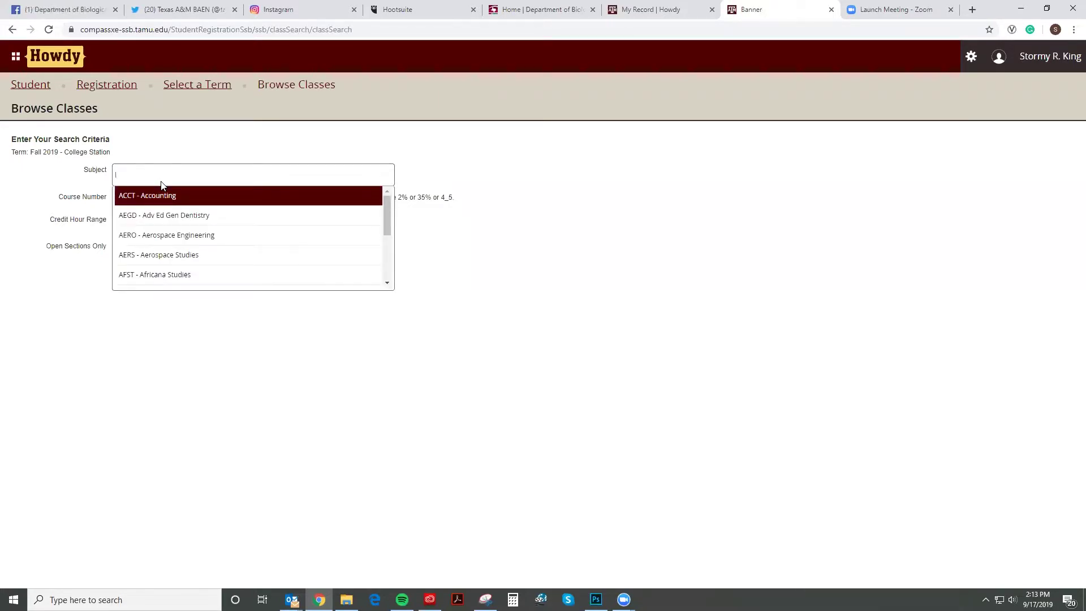
type("math")
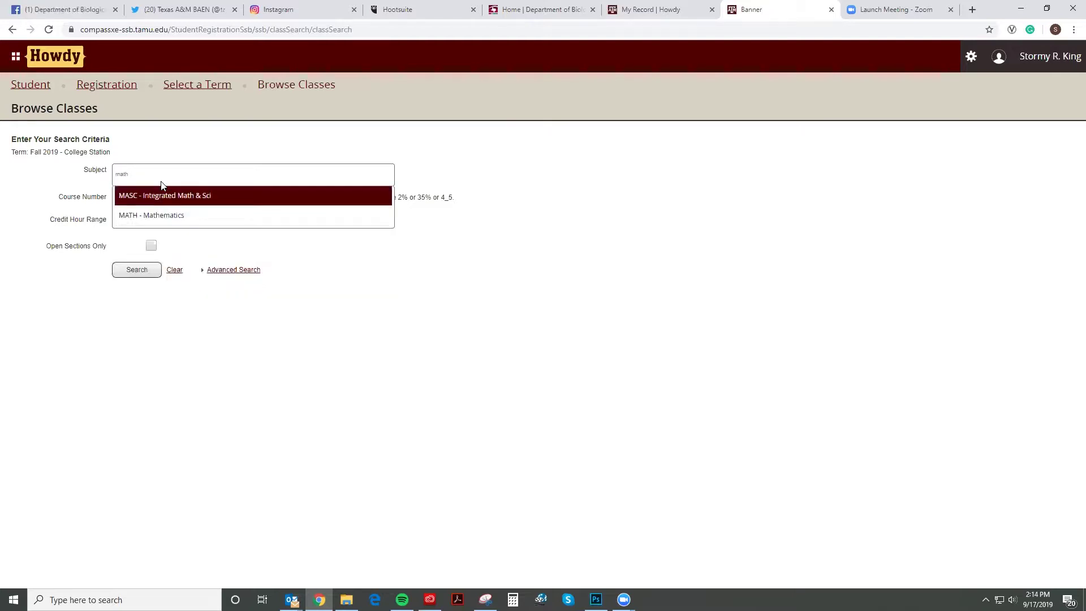
left_click(152, 215)
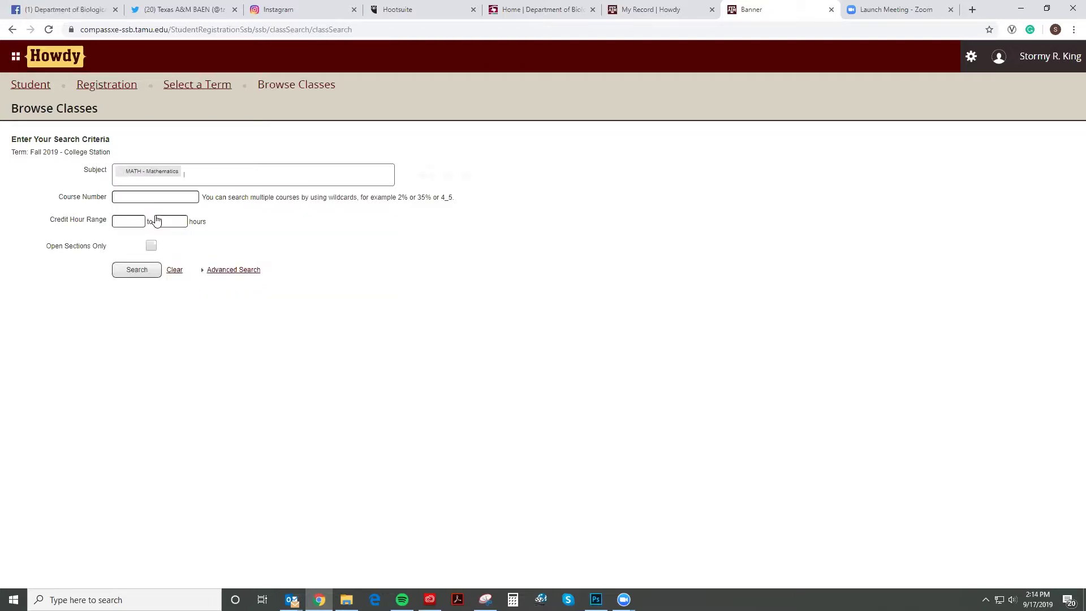
Step: Try adding STAT - Statistics and CVEN - Civil Engineering as extra subjects, and remove both again
left_click(189, 171)
type("stat")
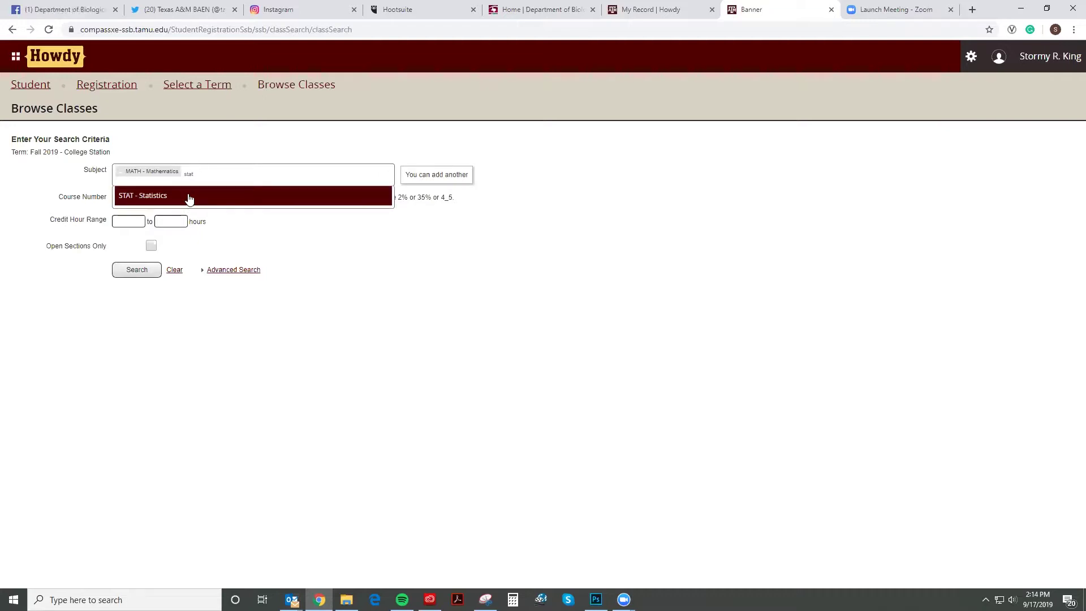
left_click(189, 197)
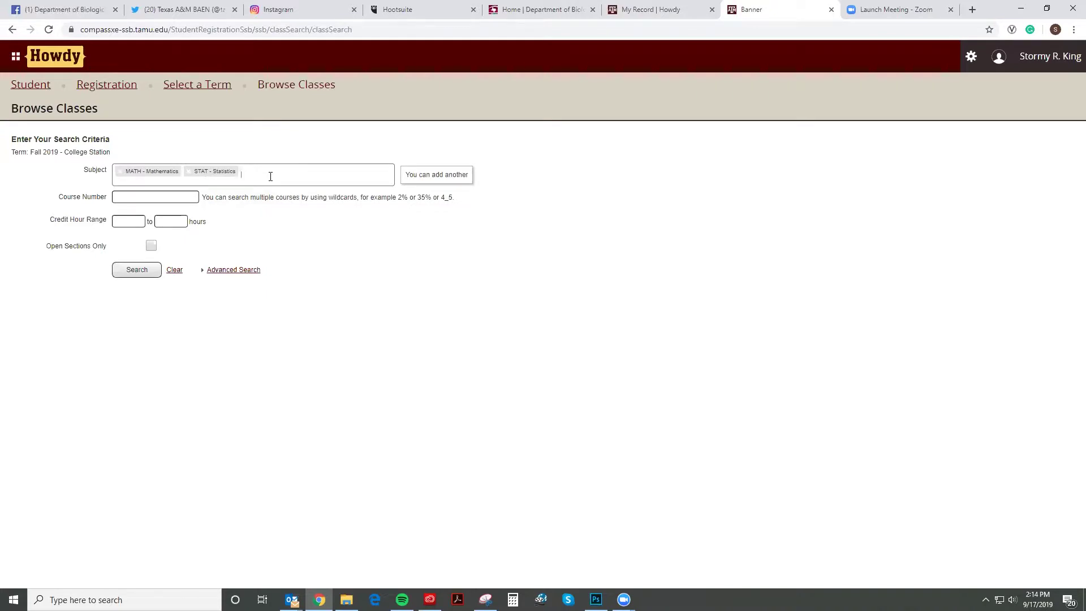
type("civil")
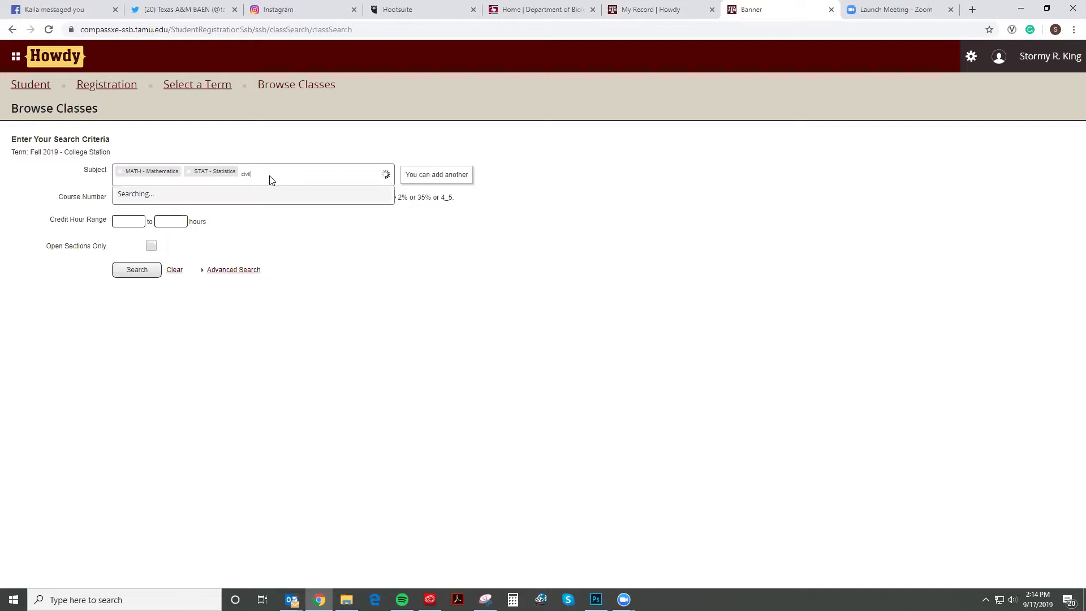
type(" eng")
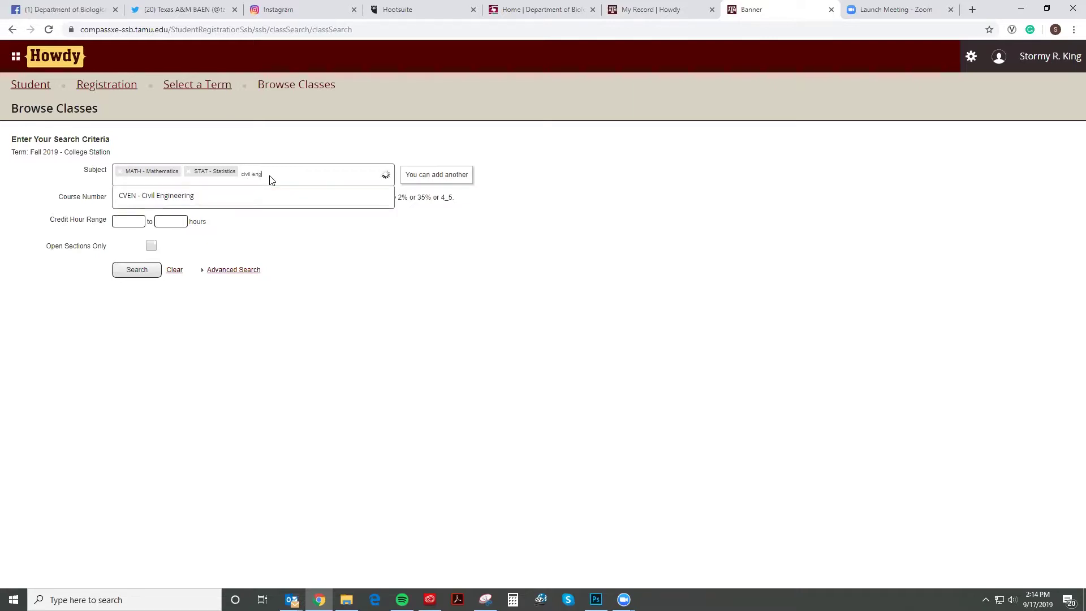
type("in")
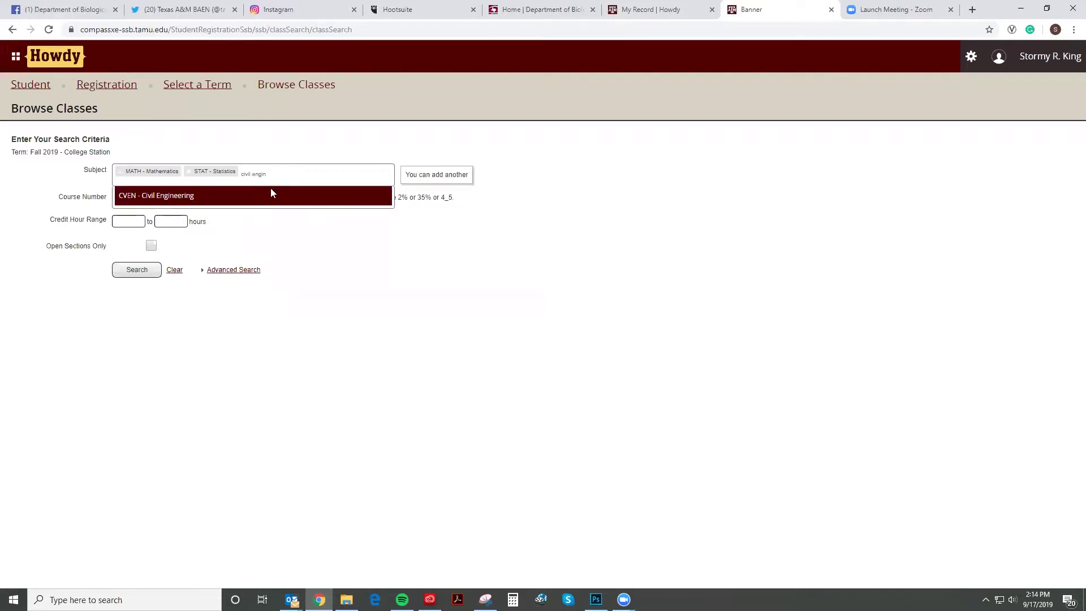
left_click(271, 194)
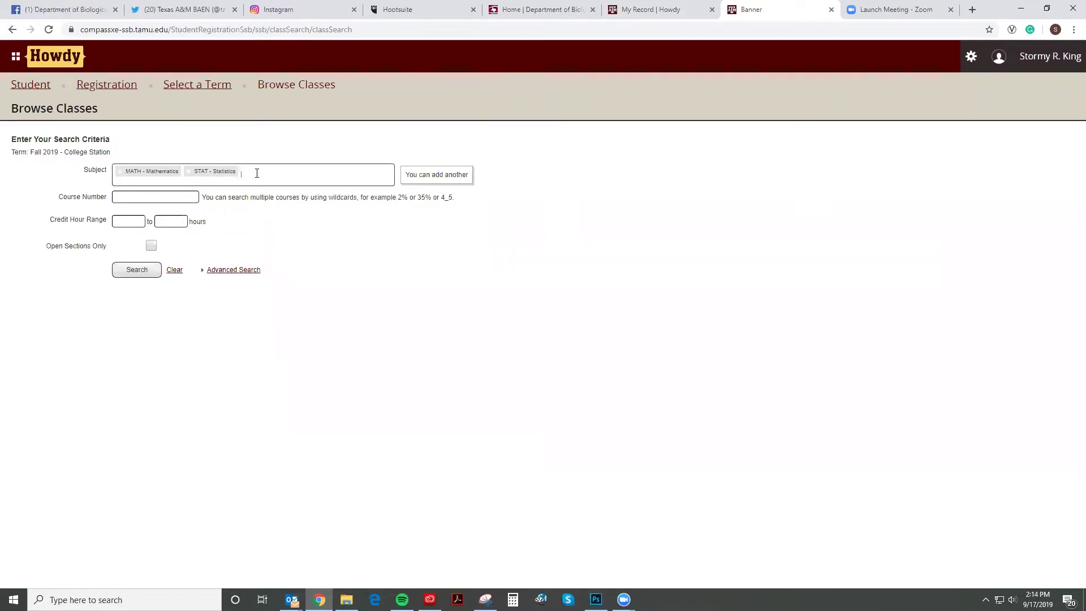
left_click(189, 171)
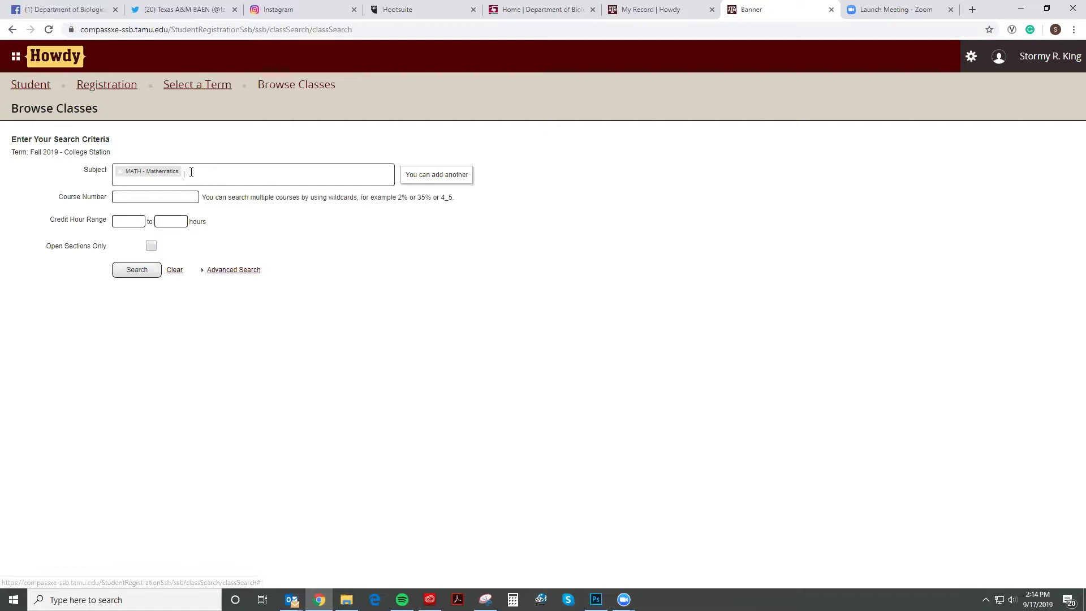
Step: Set the course number to 601 and, with the advanced criteria expanded, limit the search to open sections only
left_click(164, 197)
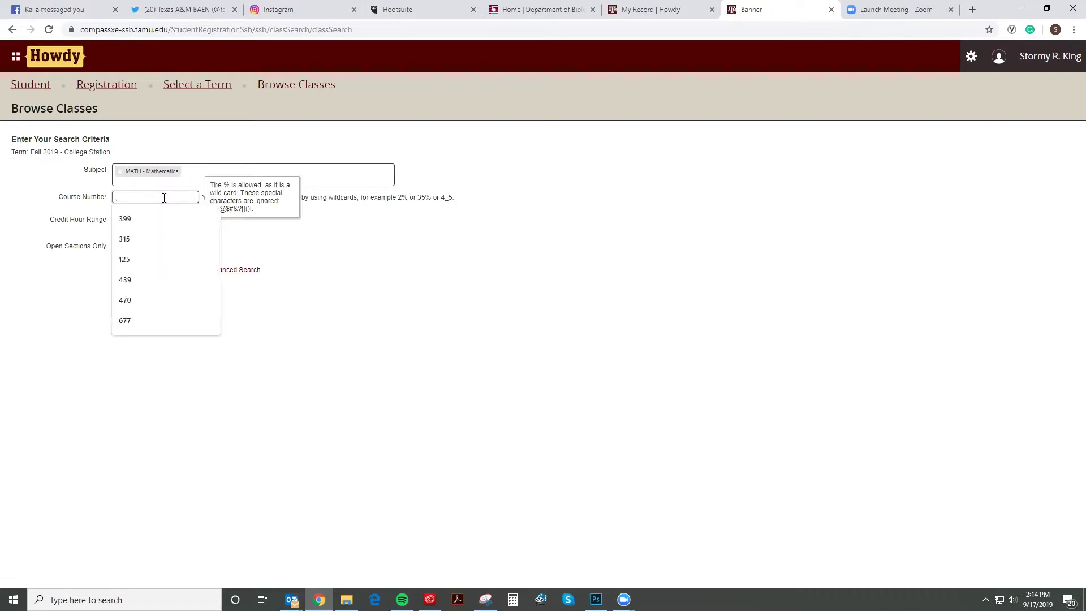
type("601")
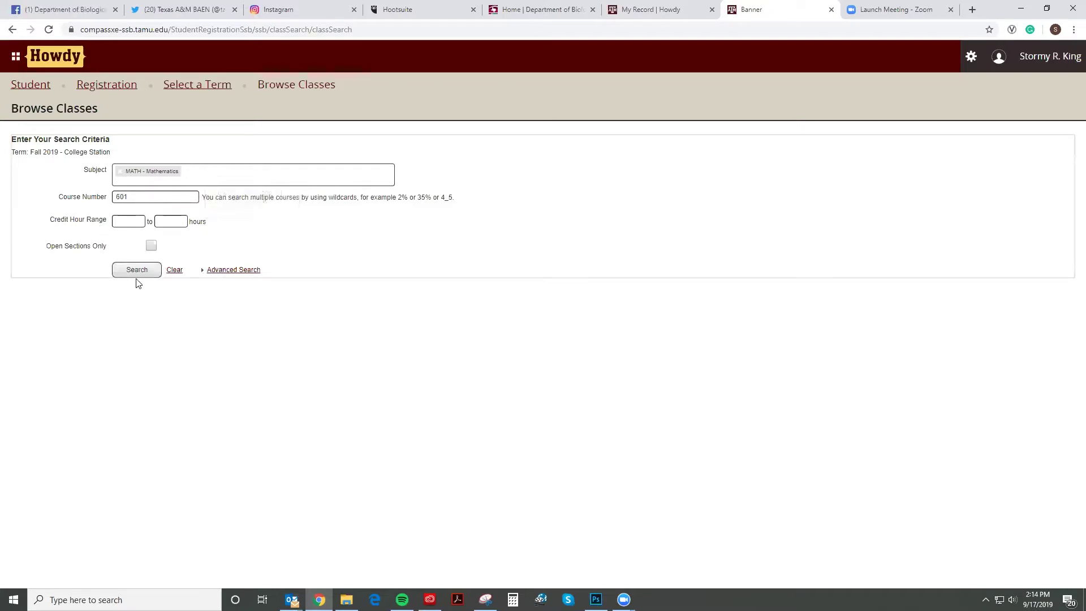
left_click(233, 271)
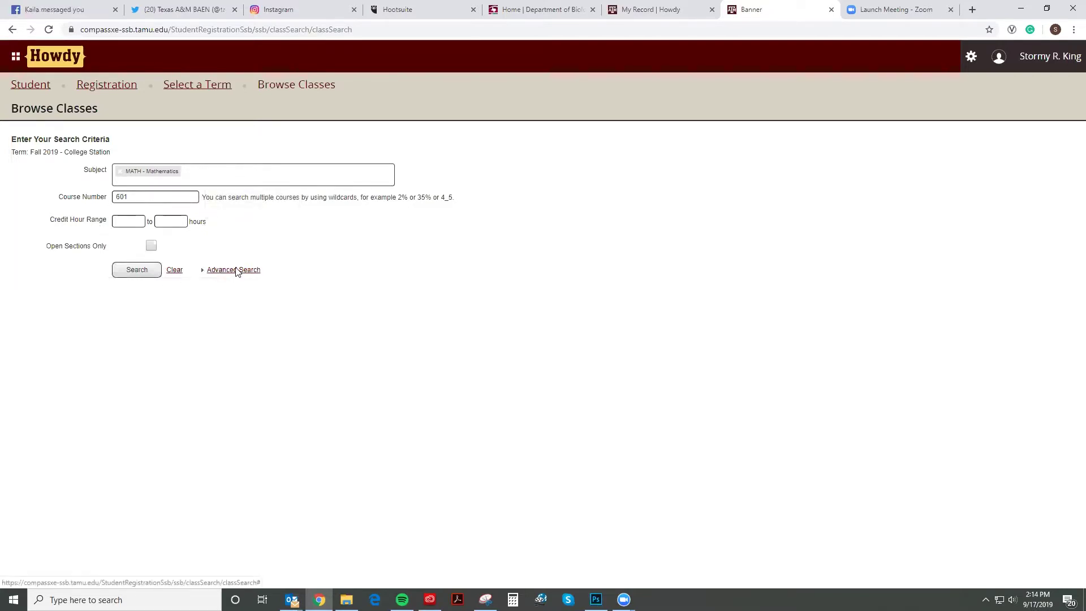
left_click_drag(43, 268, 129, 276)
left_click(151, 268)
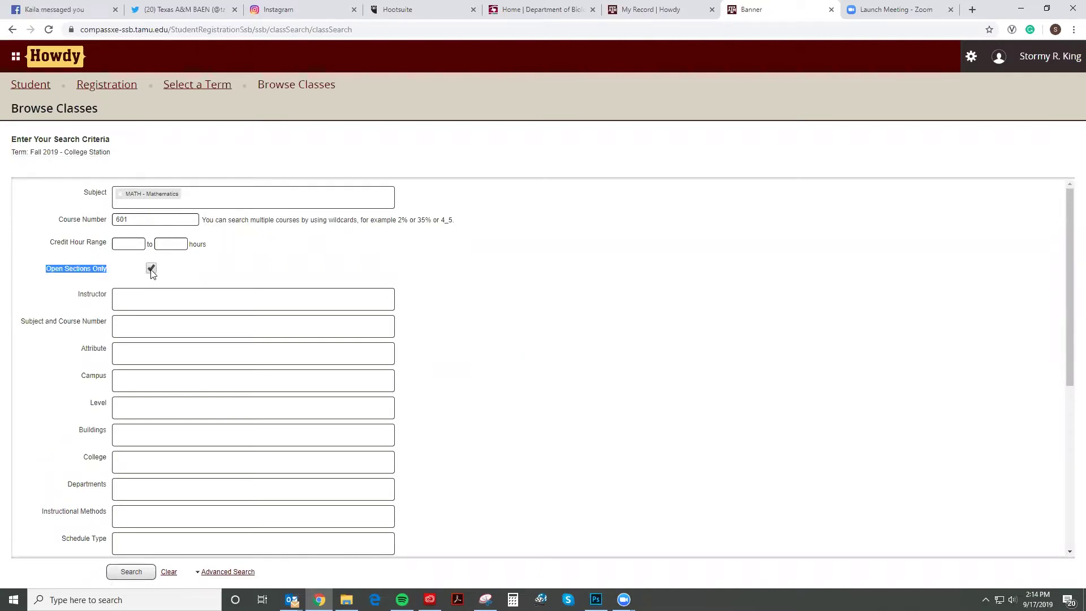
left_click(468, 262)
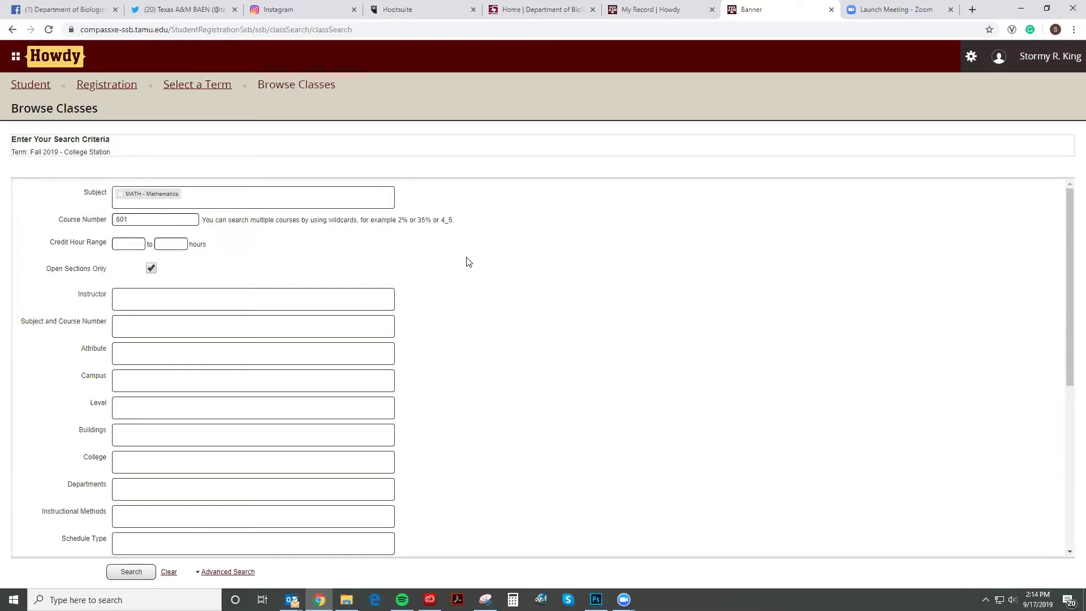
Step: Look through the instructors offered in the advanced search criteria, and close the list without choosing one
scroll(433, 262, "down", 1)
left_click(208, 239)
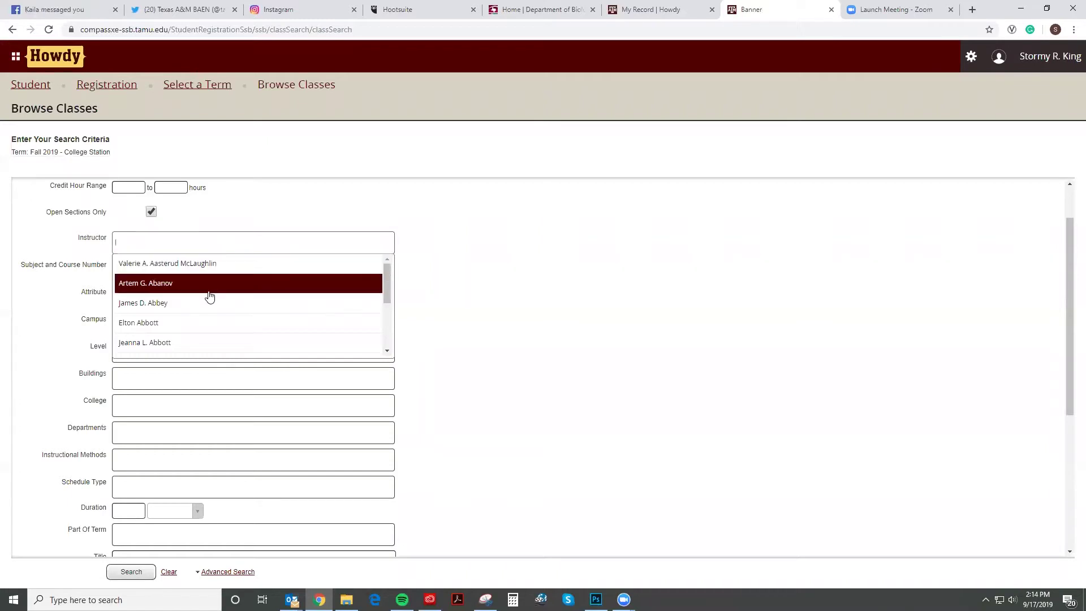
scroll(209, 295, "down", 2)
scroll(209, 296, "down", 3)
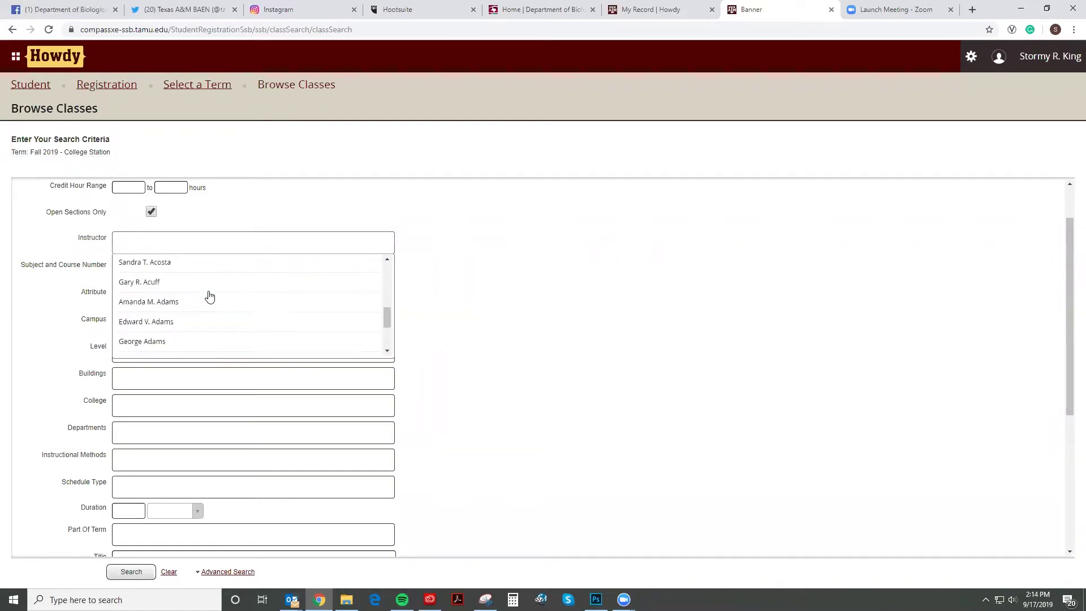
left_click(498, 298)
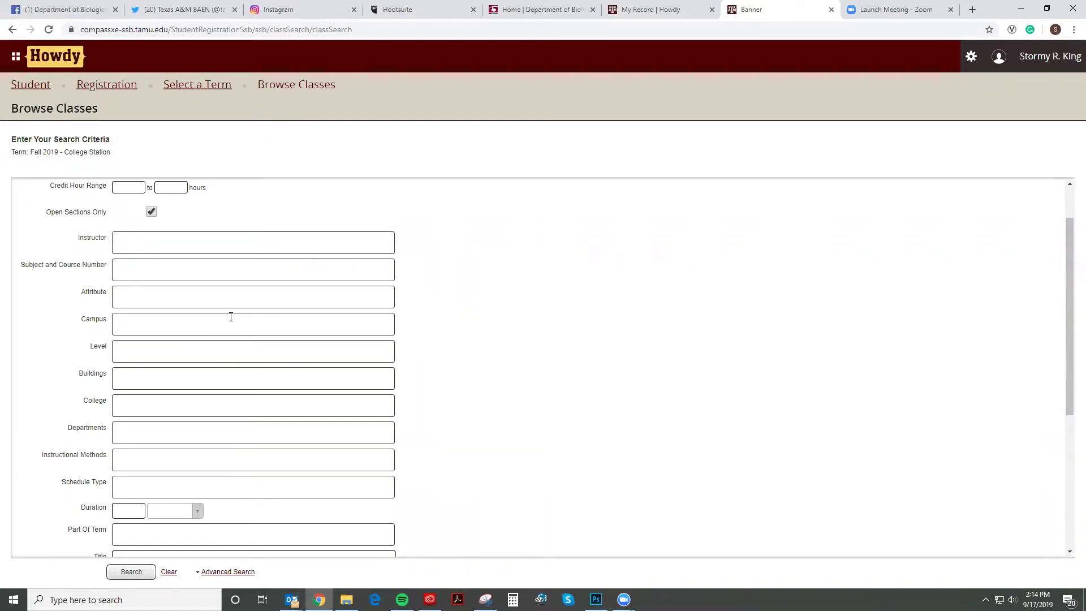
Step: Filter the search by the Distance Education attribute
left_click(162, 300)
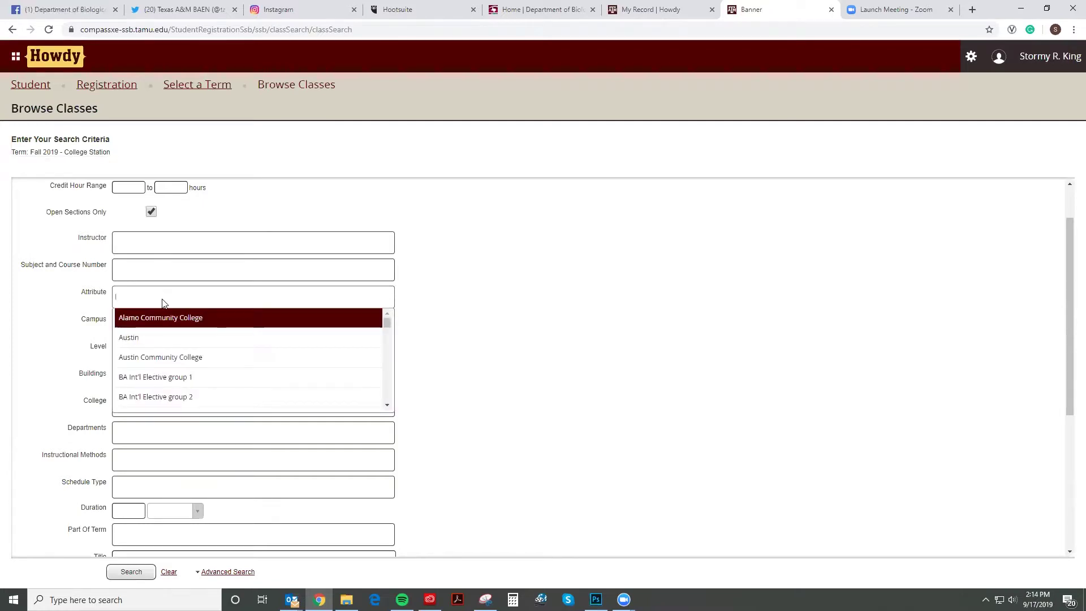
type("distance")
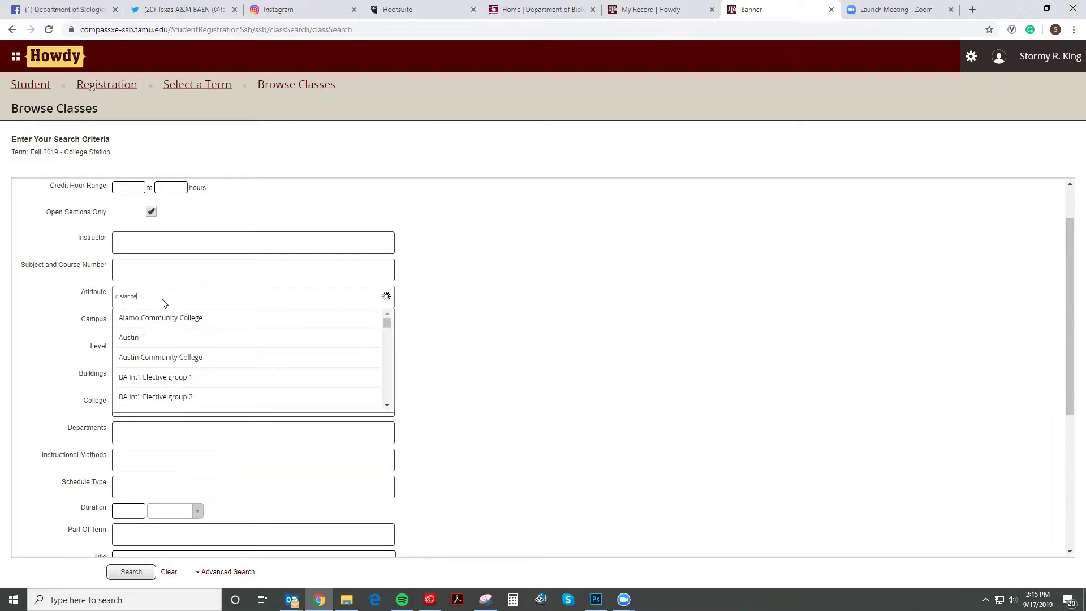
left_click(161, 318)
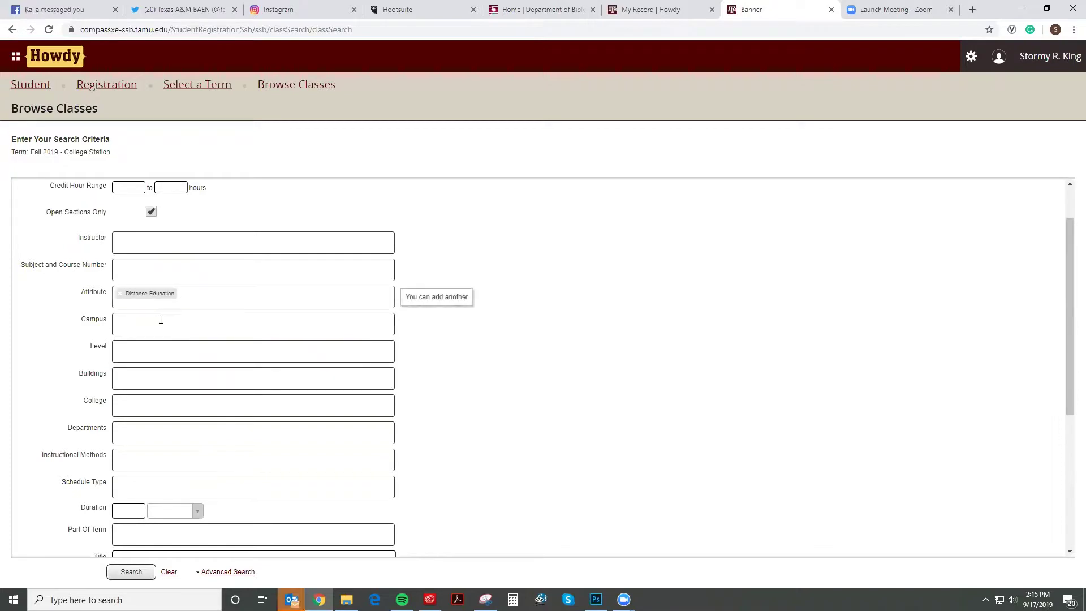
Step: Try limiting the campus to College Station and the level to Graduate, and remove both criteria again
left_click(168, 320)
type("coll")
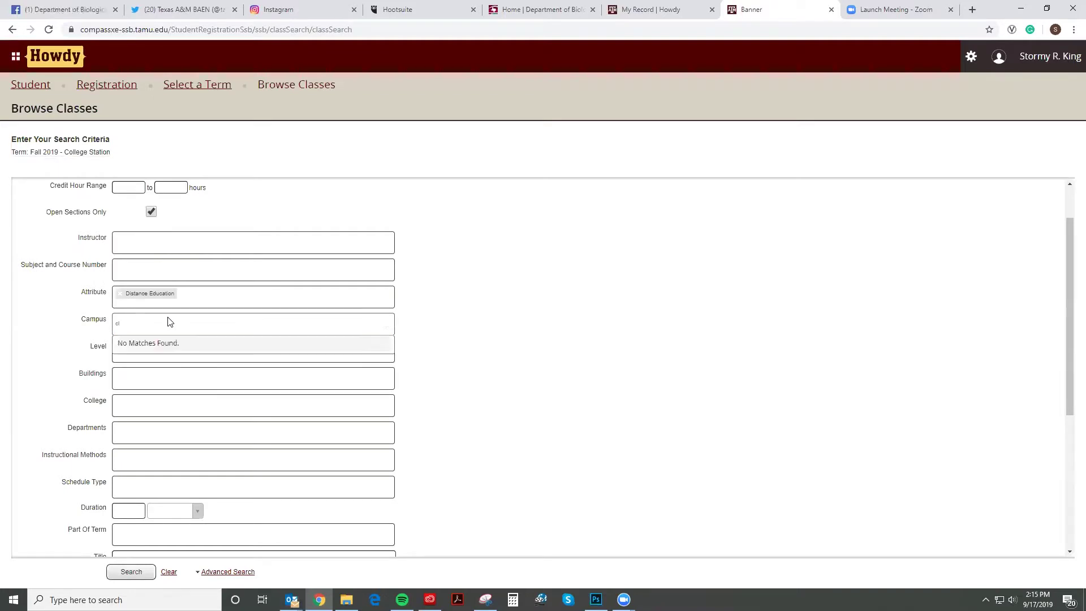
type("ege")
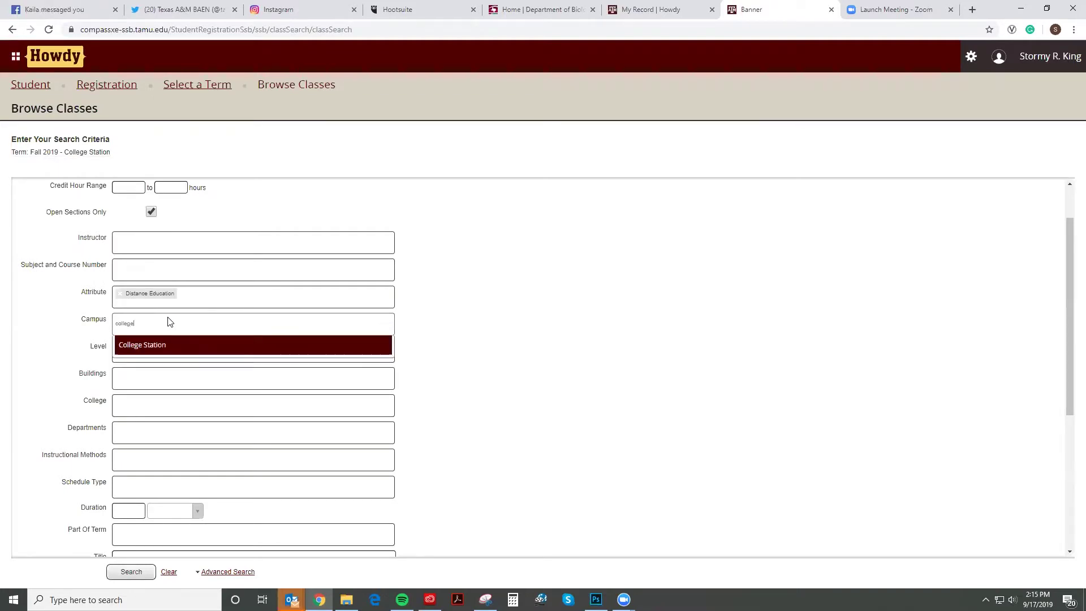
left_click(157, 347)
left_click(120, 321)
left_click(130, 355)
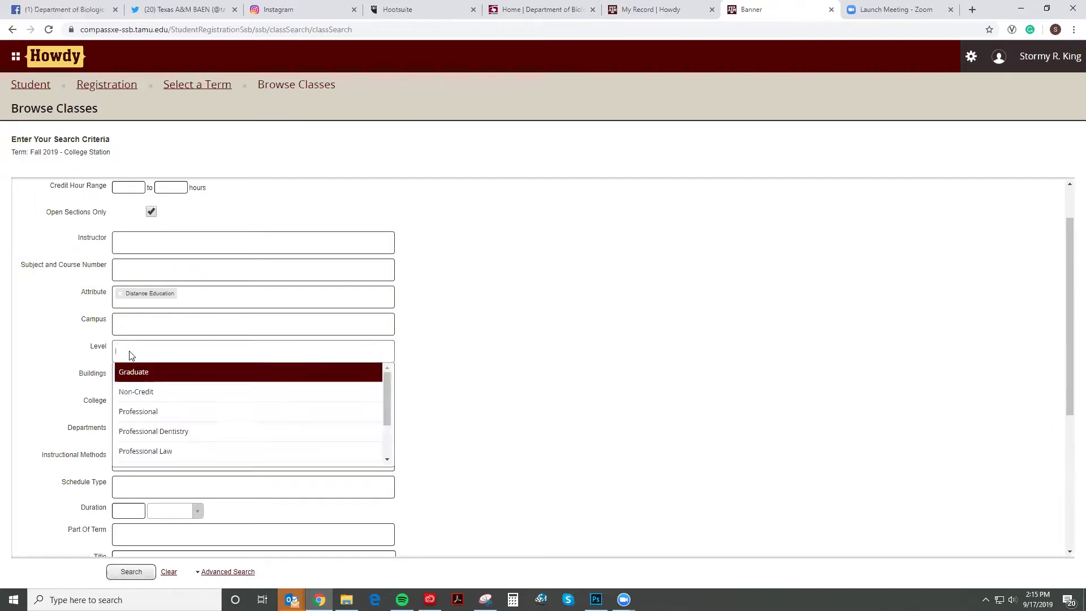
left_click(131, 371)
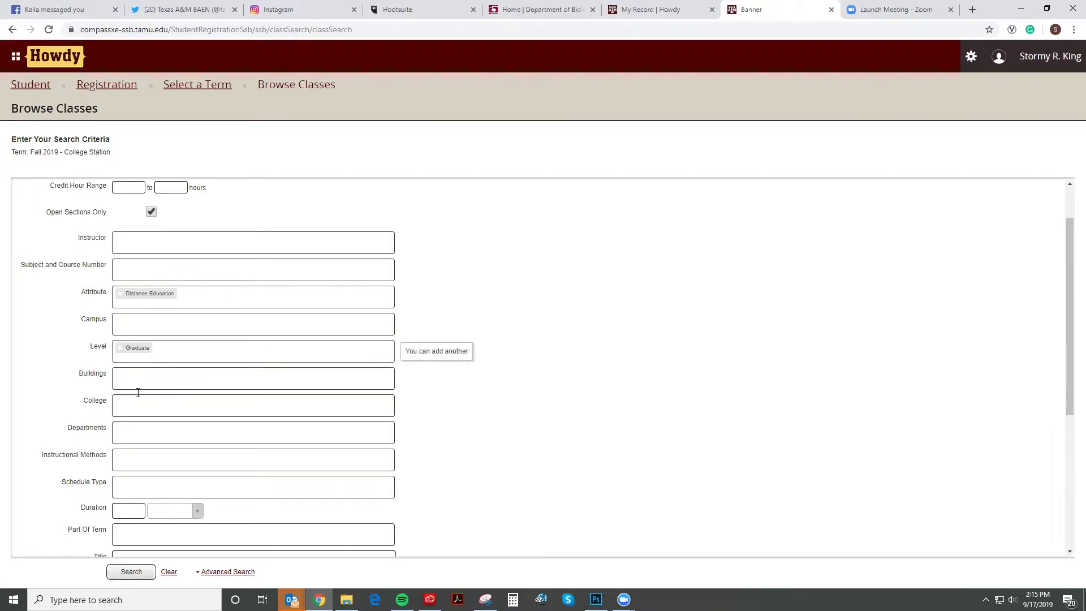
left_click(127, 377)
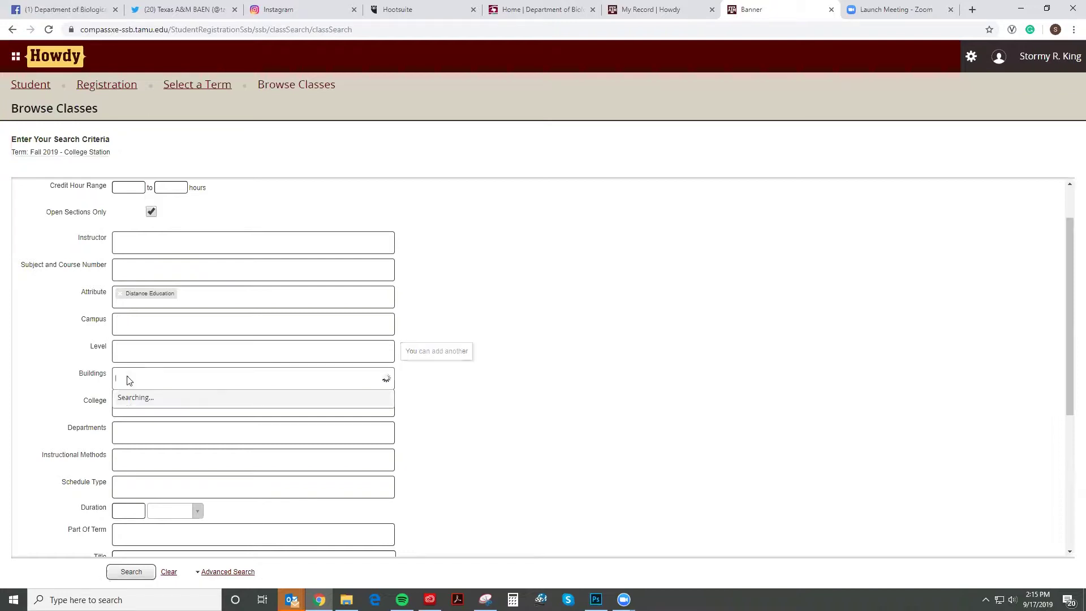
Step: Look through the remaining advanced criteria, including departments, instructional methods, credit hour range, meeting days, and start and end times
left_click(115, 434)
left_click(80, 459)
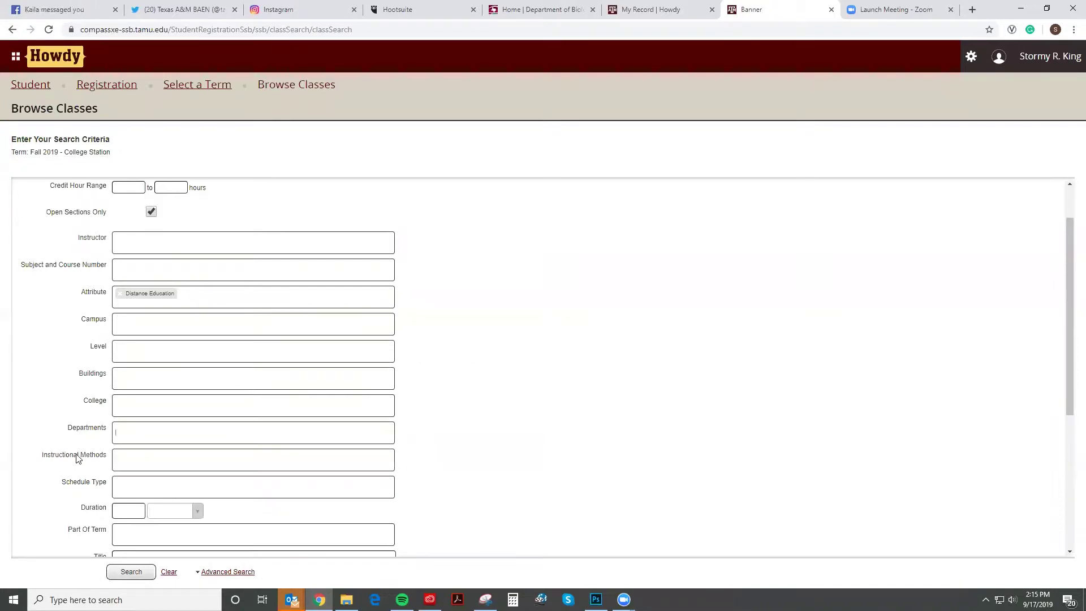
scroll(84, 487, "down", 2)
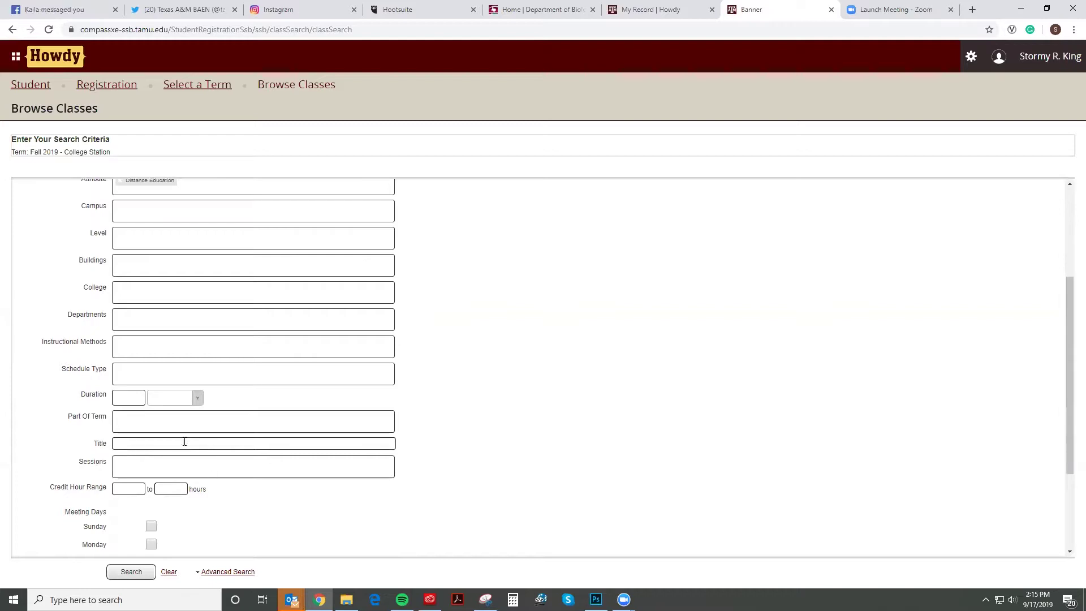
left_click_drag(91, 306, 91, 449)
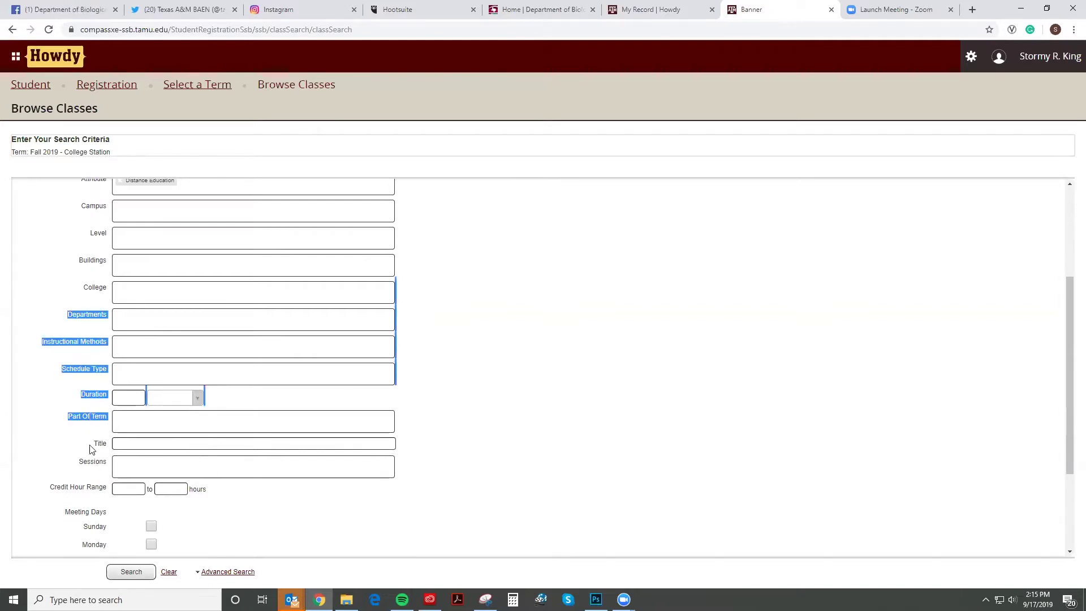
scroll(90, 450, "up", 3)
left_click_drag(81, 351, 107, 353)
left_click_drag(80, 295, 40, 274)
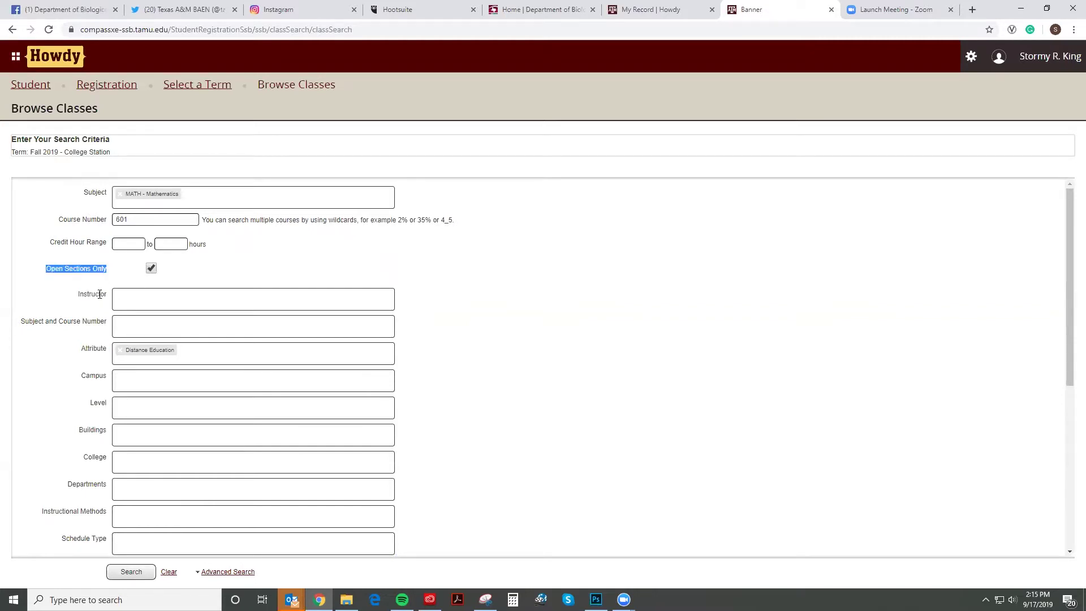
scroll(183, 356, "down", 5)
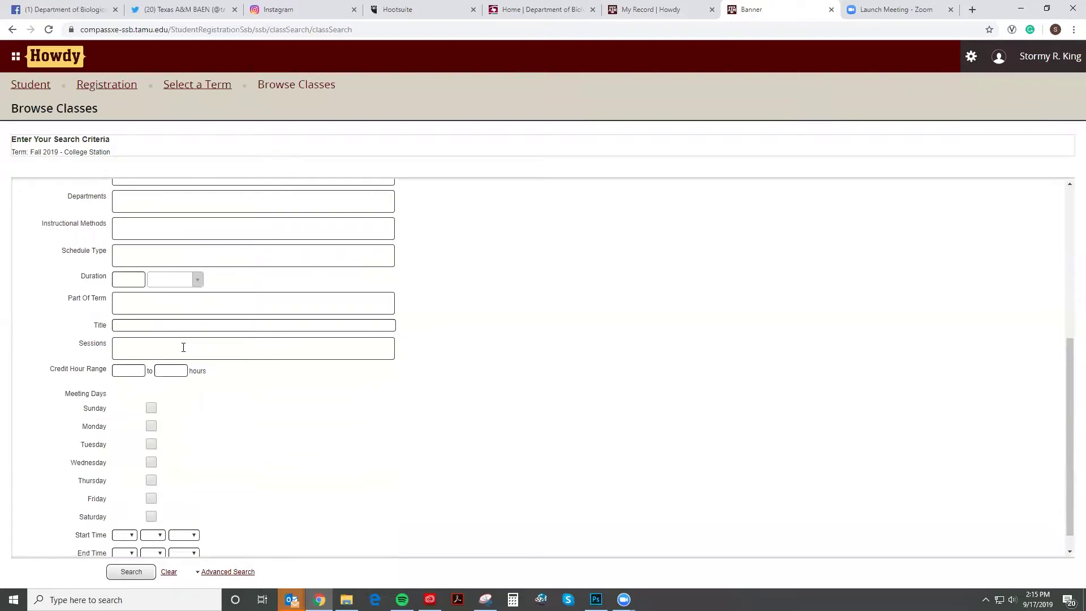
scroll(182, 347, "down", 1)
left_click(137, 351)
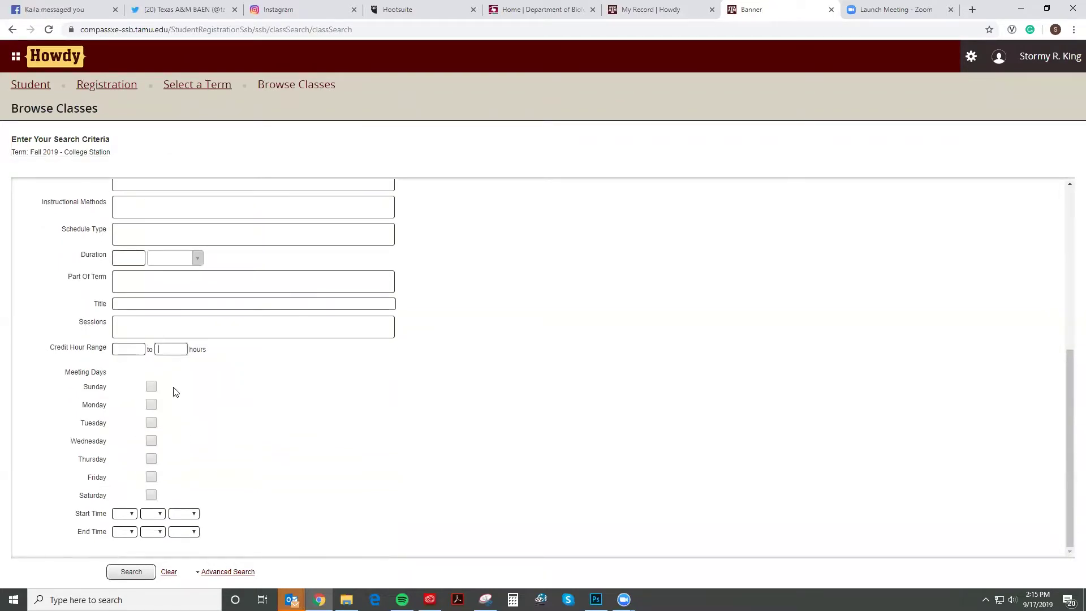
left_click_drag(89, 378, 112, 480)
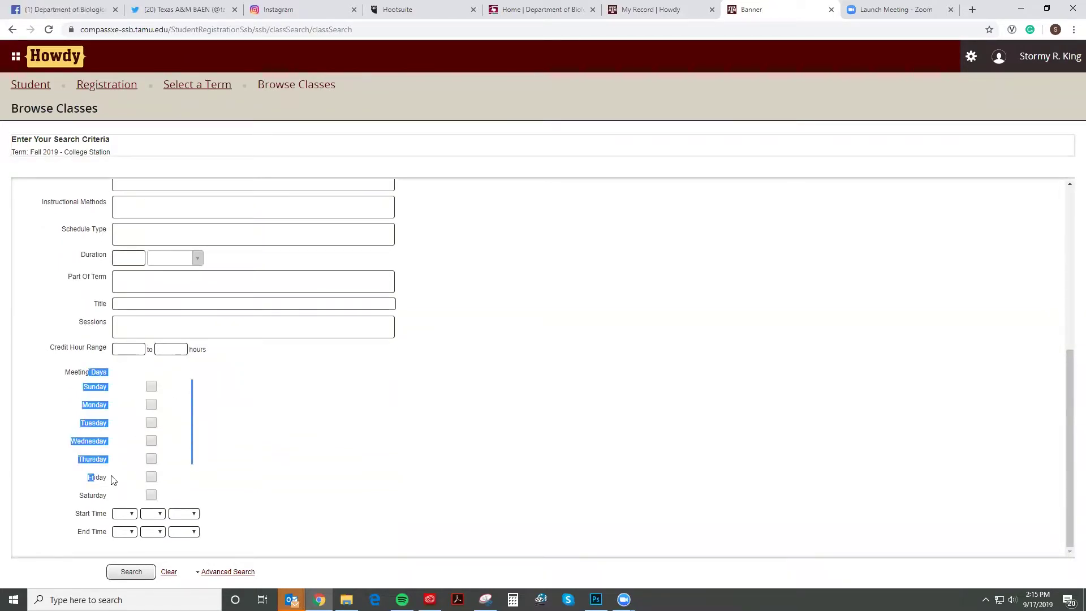
left_click(266, 481)
left_click_drag(74, 372, 332, 500)
left_click(331, 489)
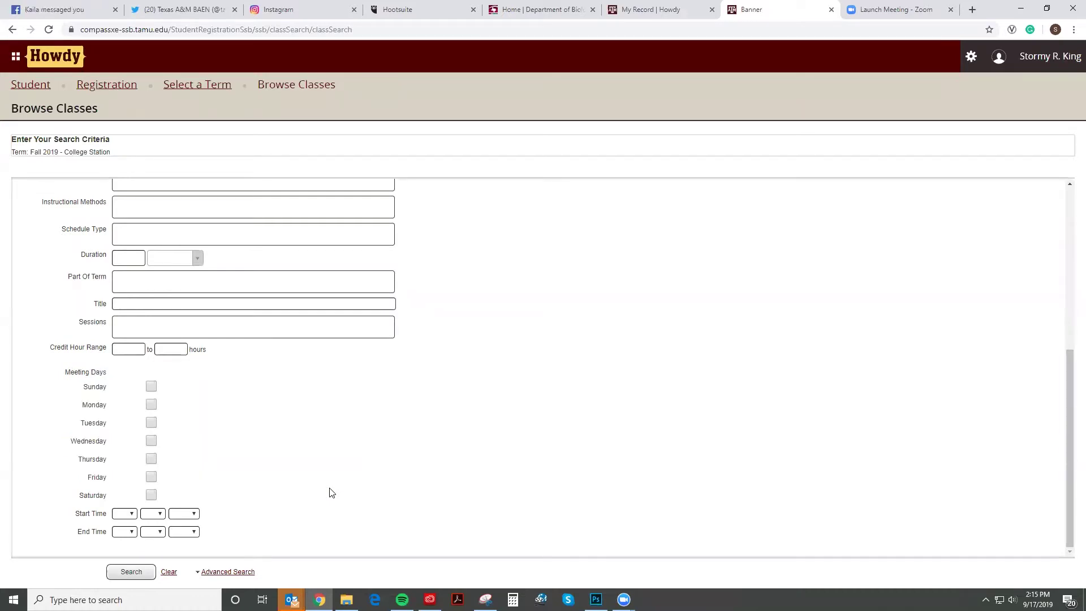
left_click_drag(101, 533, 86, 518)
left_click(376, 519)
scroll(376, 518, "up", 5)
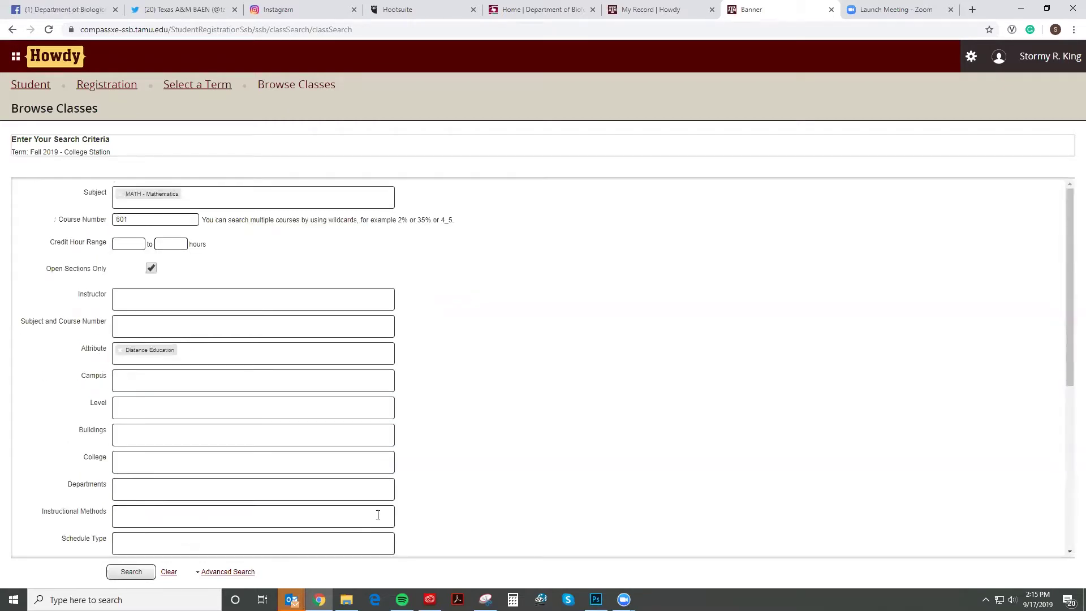
Step: Remove the Distance Education attribute and the open-sections limit, and run the search for MATH 601
left_click(121, 351)
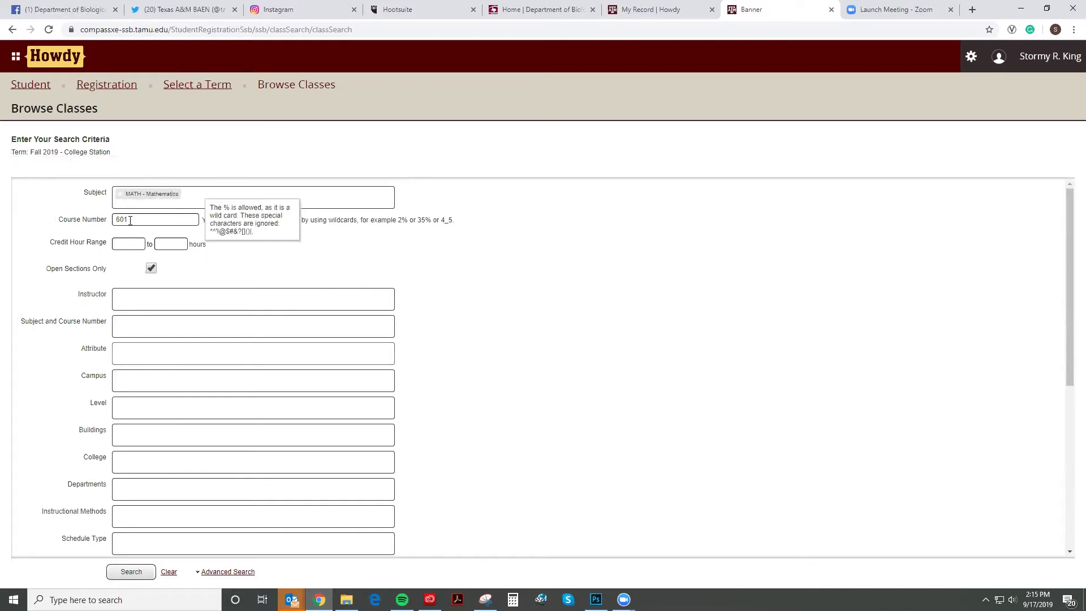
left_click(152, 268)
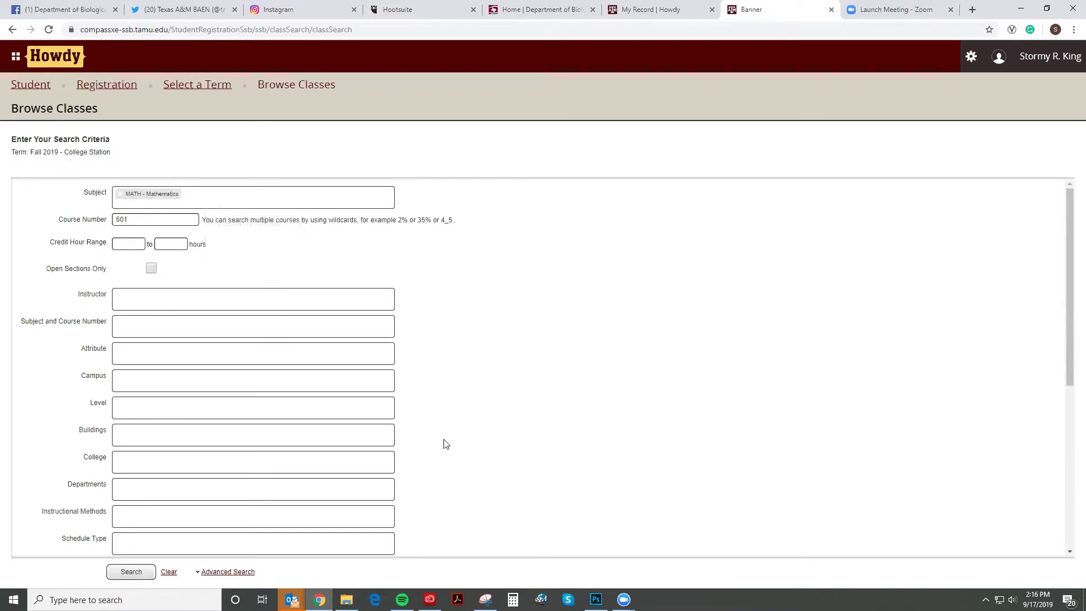
scroll(574, 435, "down", 5)
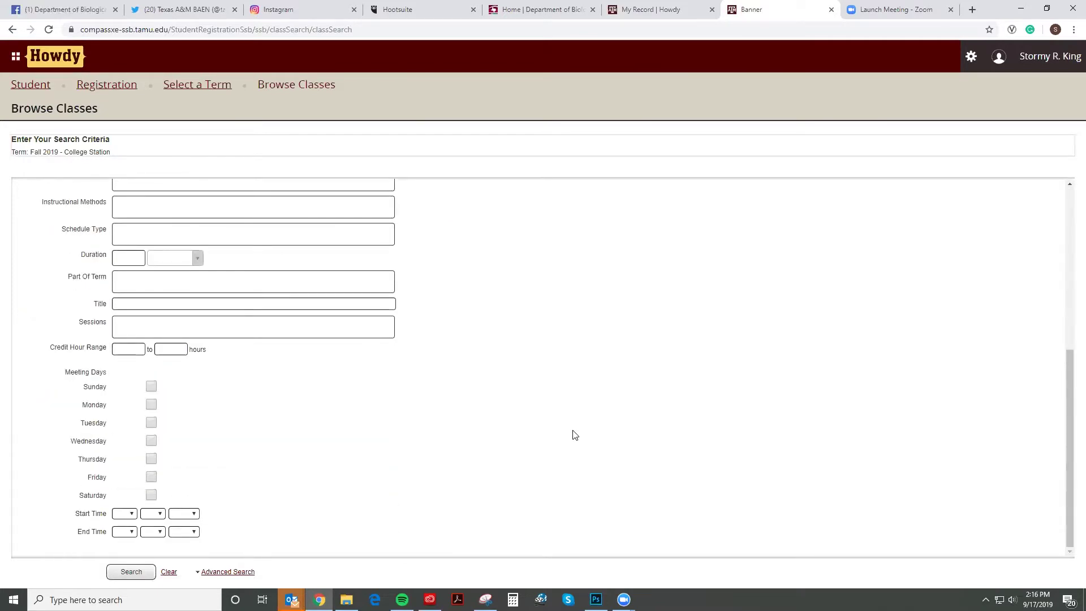
left_click(130, 573)
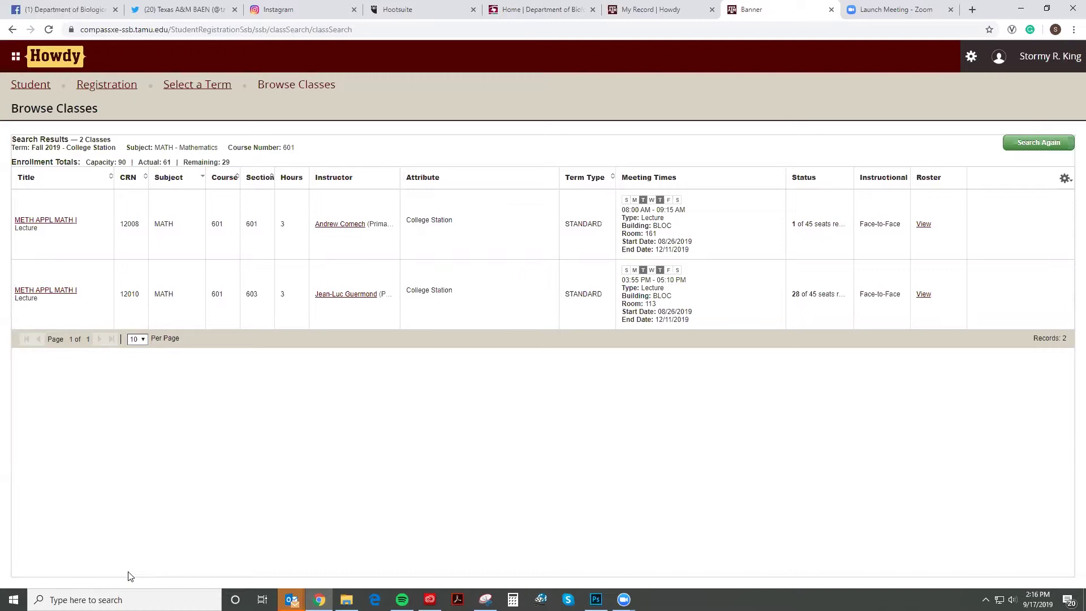
Step: Examine the titles, instructors, attributes, meeting times and instructional methods of the listed MATH 601 sections
left_click(65, 232)
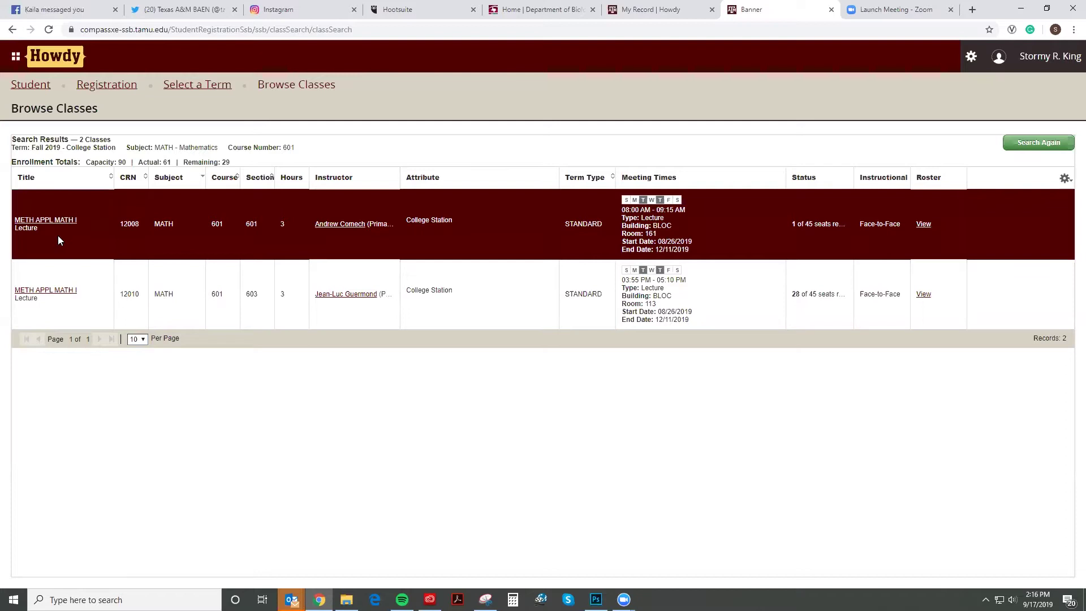
mouse_move(32, 179)
left_mouse_down()
mouse_move(74, 198)
mouse_move(68, 186)
mouse_move(24, 198)
left_mouse_up()
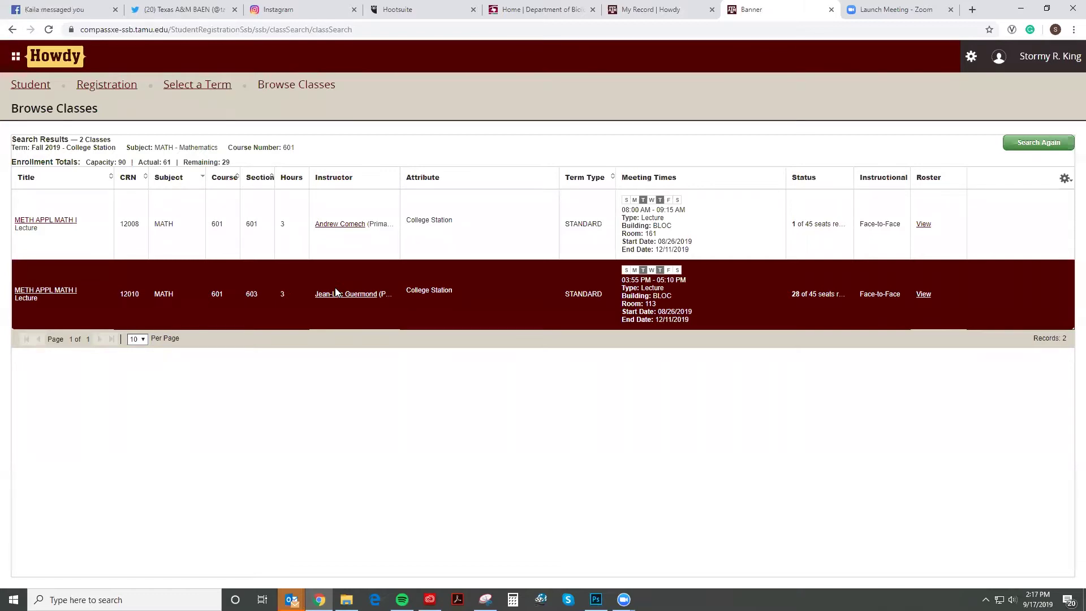
left_click(454, 229)
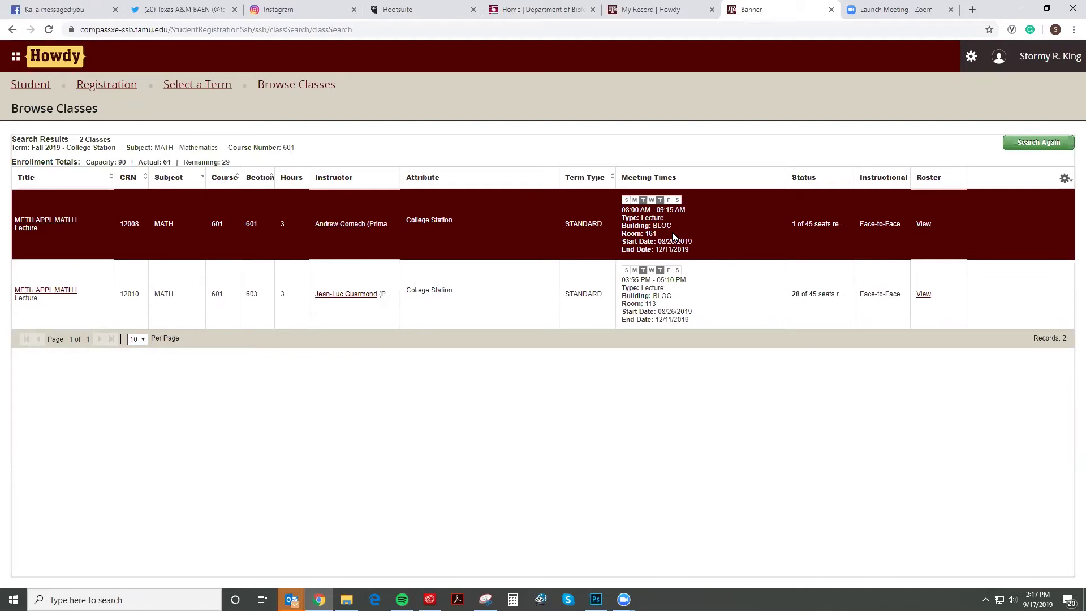
left_click_drag(629, 210, 691, 250)
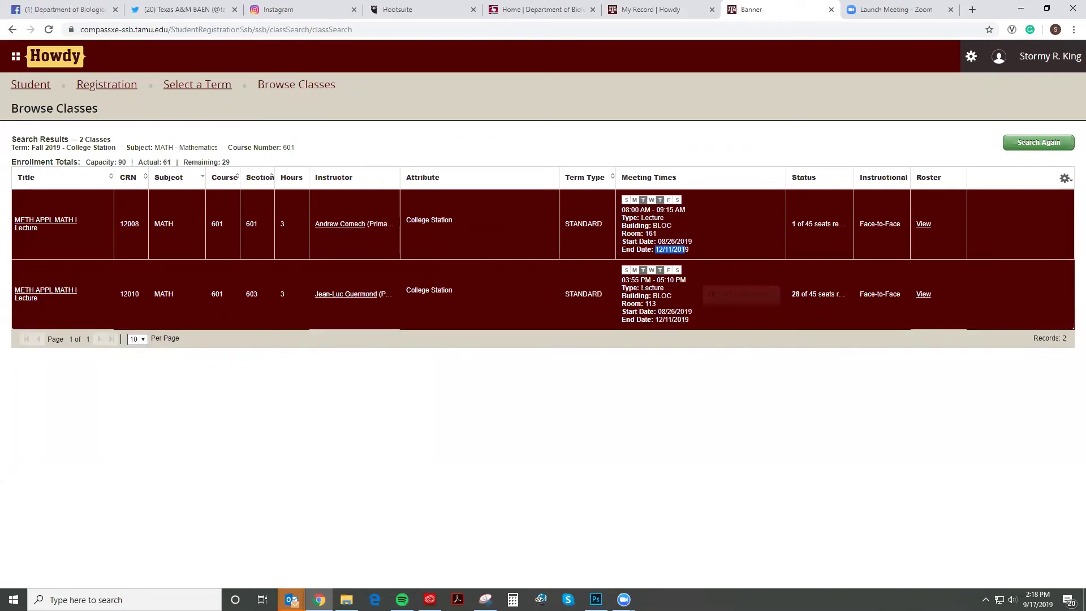
left_click_drag(626, 279, 686, 282)
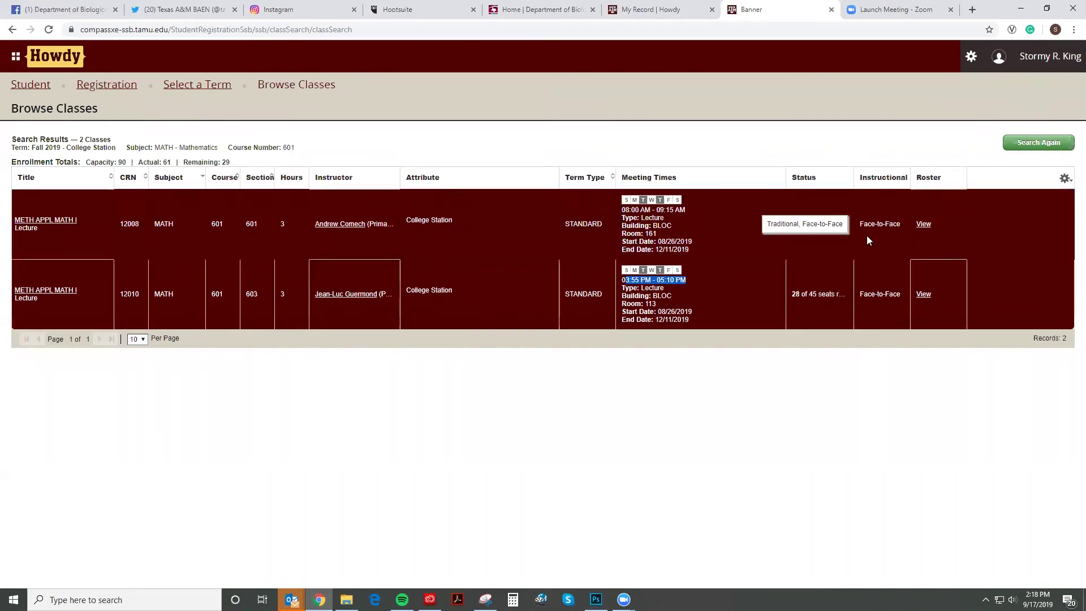
left_click(870, 224)
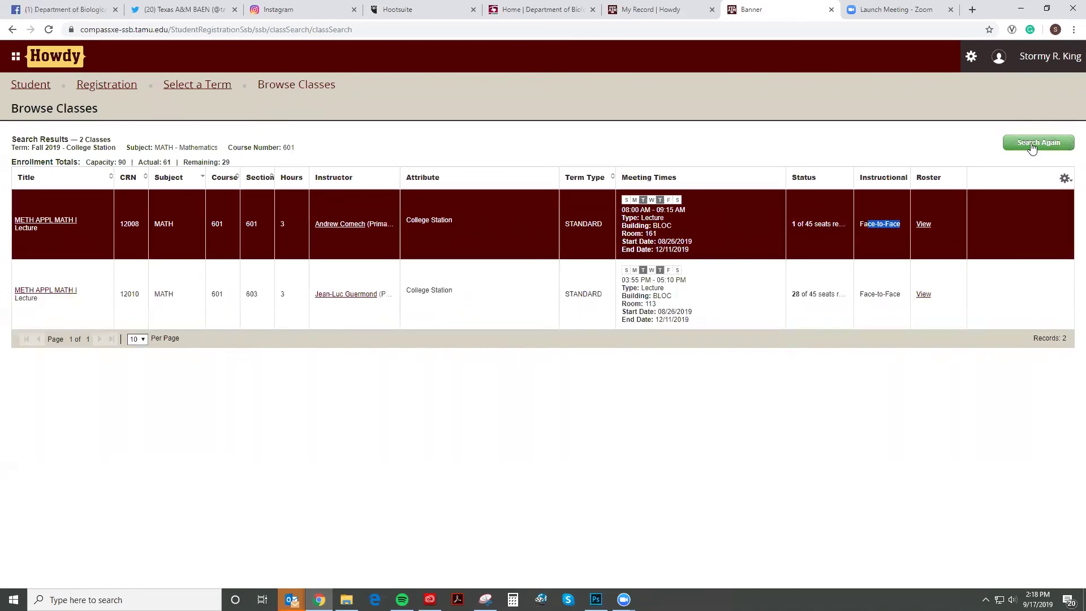
Step: Replace the search subject with BAEN - Biological & Ag Engr and run a new search for course number 601
left_click(1035, 145)
scroll(478, 310, "up", 5)
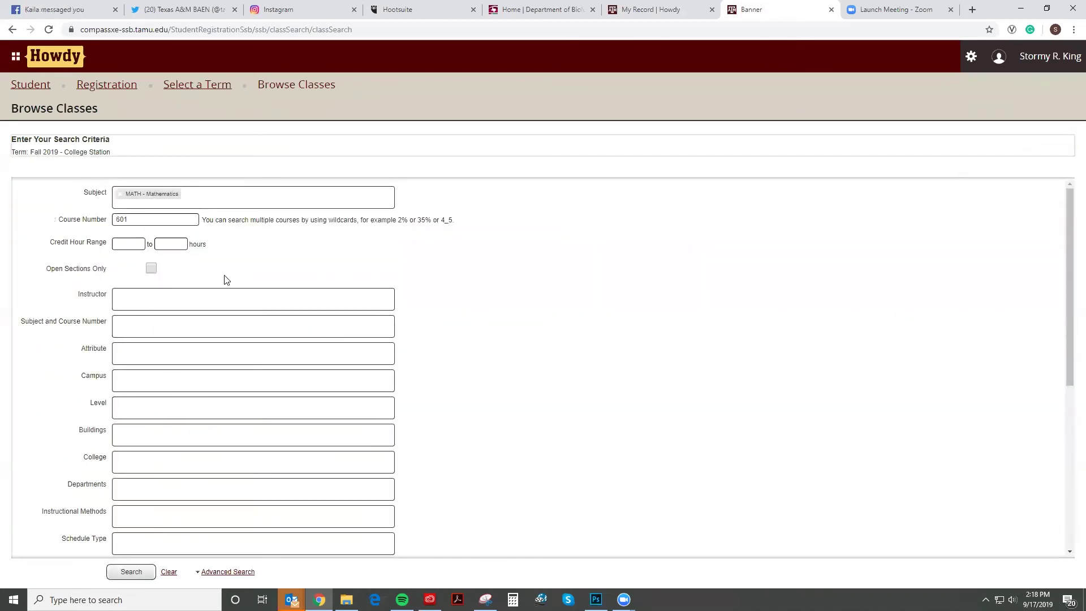
left_click(123, 194)
left_click(134, 196)
type("baen")
key("Tab")
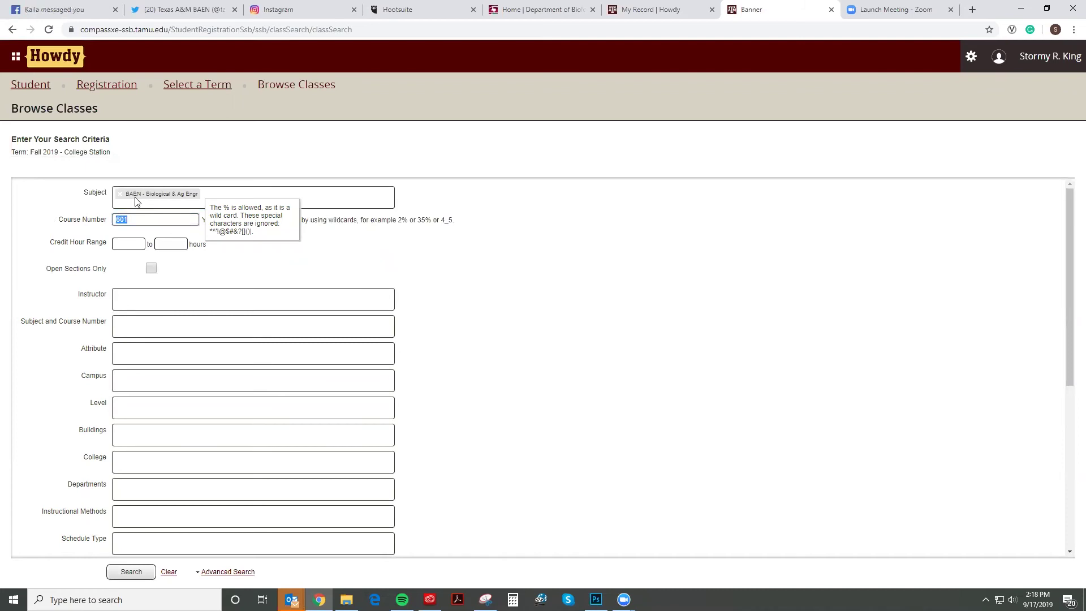
left_click(453, 281)
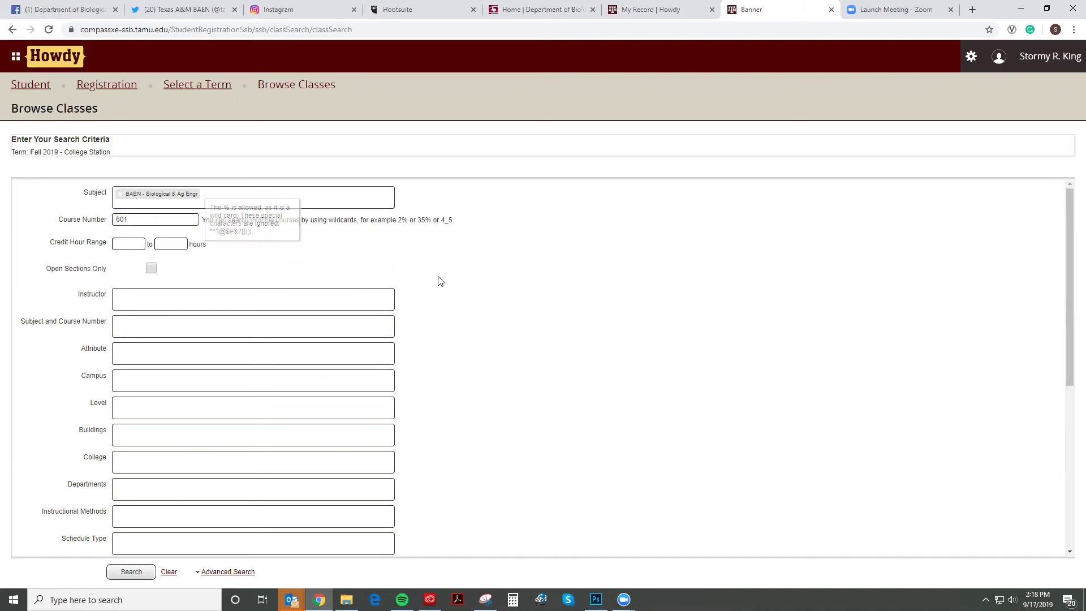
scroll(447, 284, "down", 6)
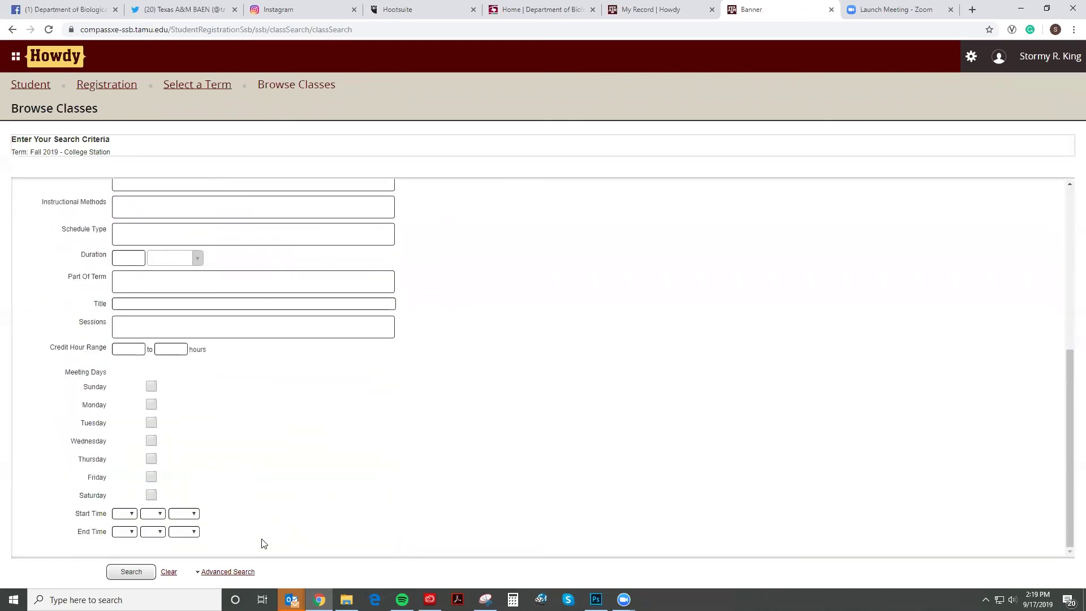
left_click(143, 578)
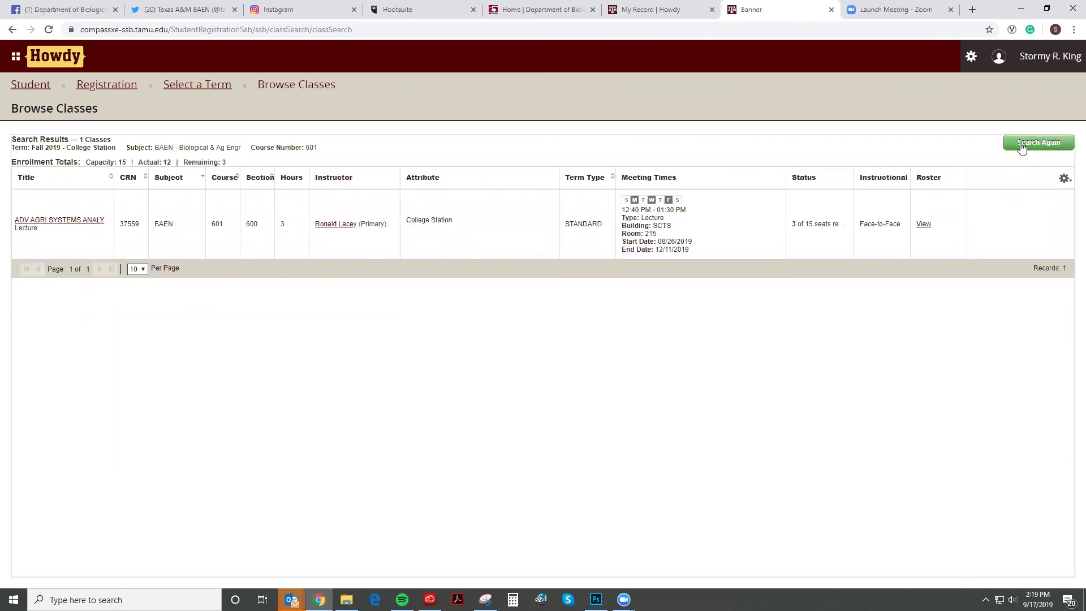
Step: Change the course number to 661 and run the search for BAEN classes again
left_click(1023, 145)
scroll(262, 332, "up", 5)
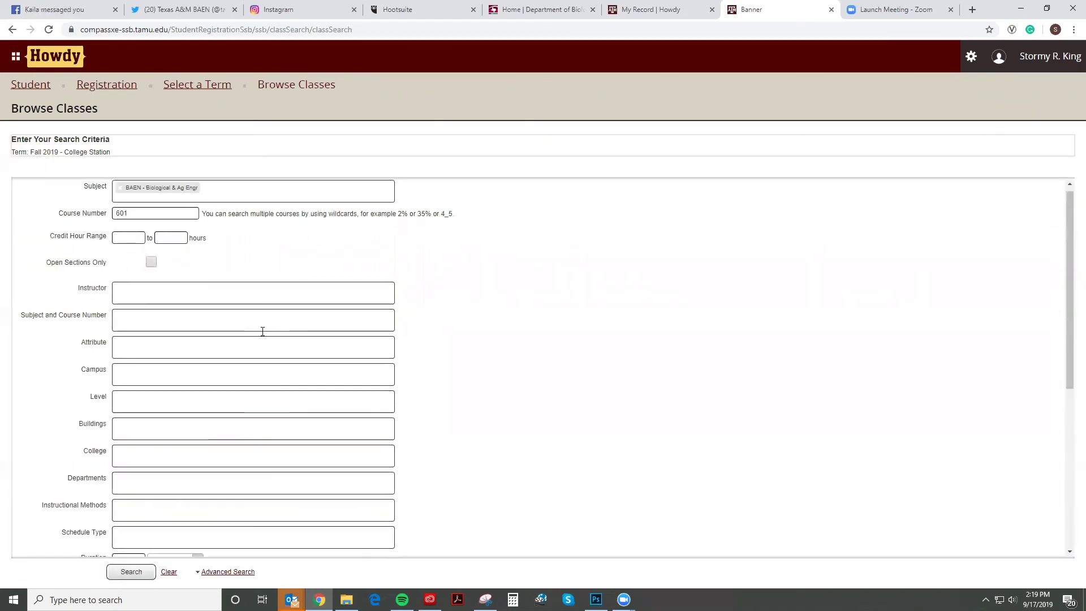
left_click_drag(129, 219, 70, 220)
type("6")
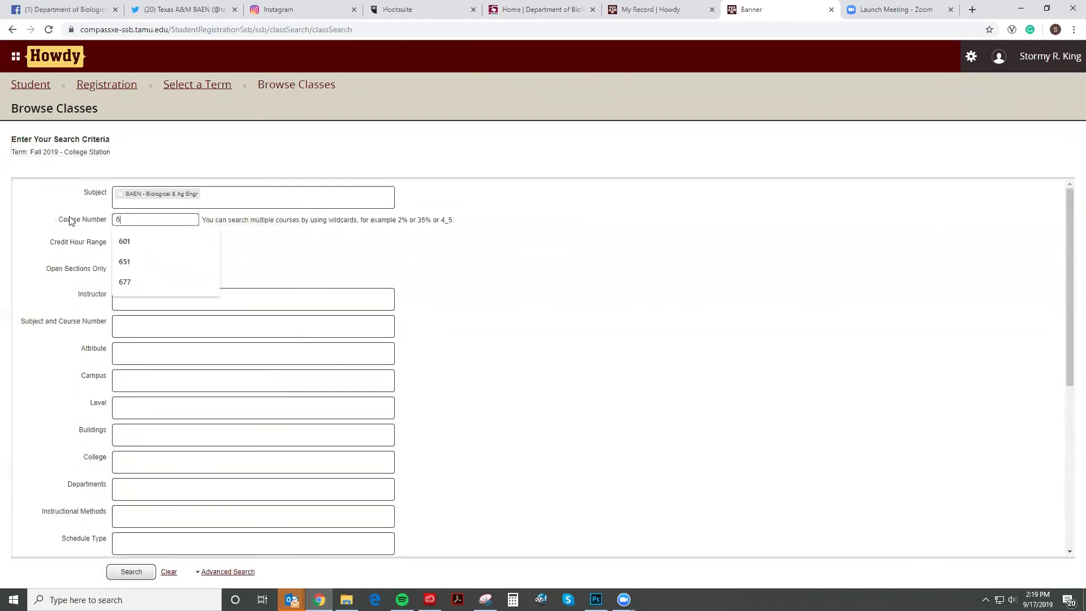
type("61")
scroll(69, 221, "down", 5)
left_click(131, 572)
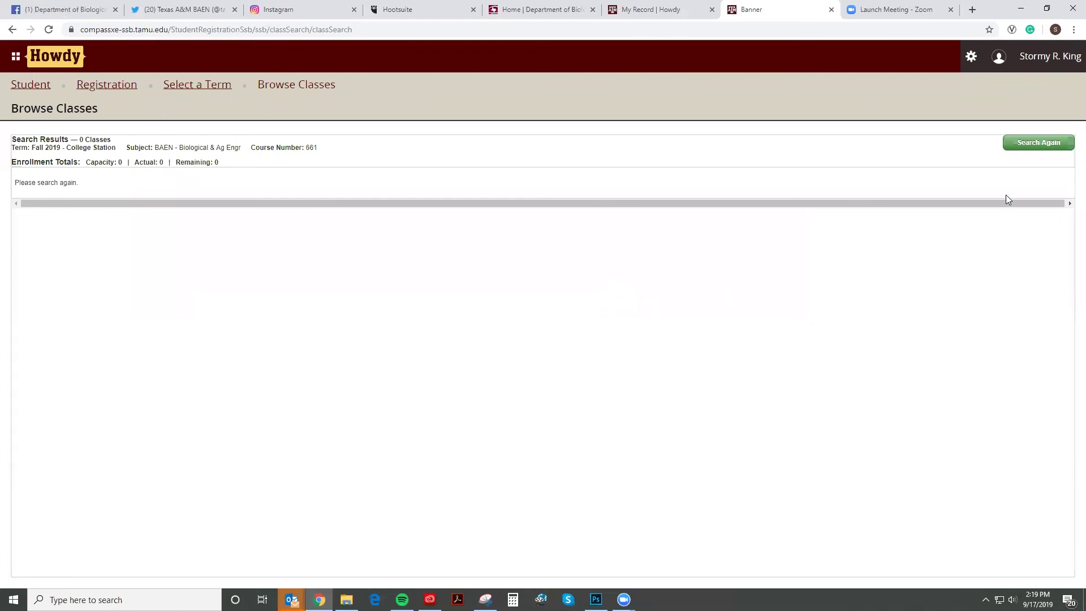
Step: Return to the search criteria for another class search
left_click(1062, 143)
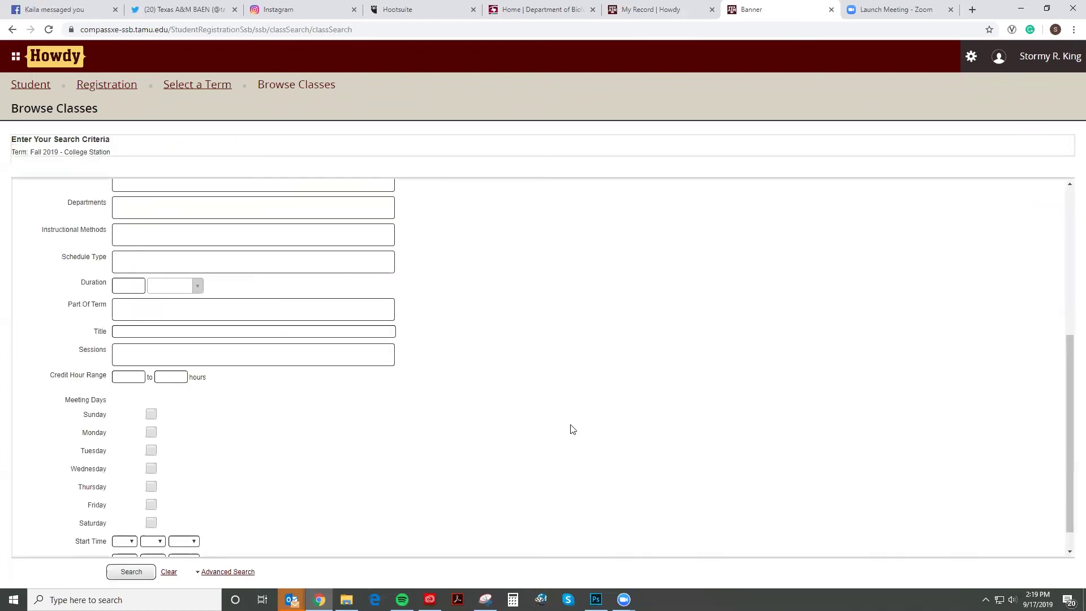
scroll(572, 430, "up", 5)
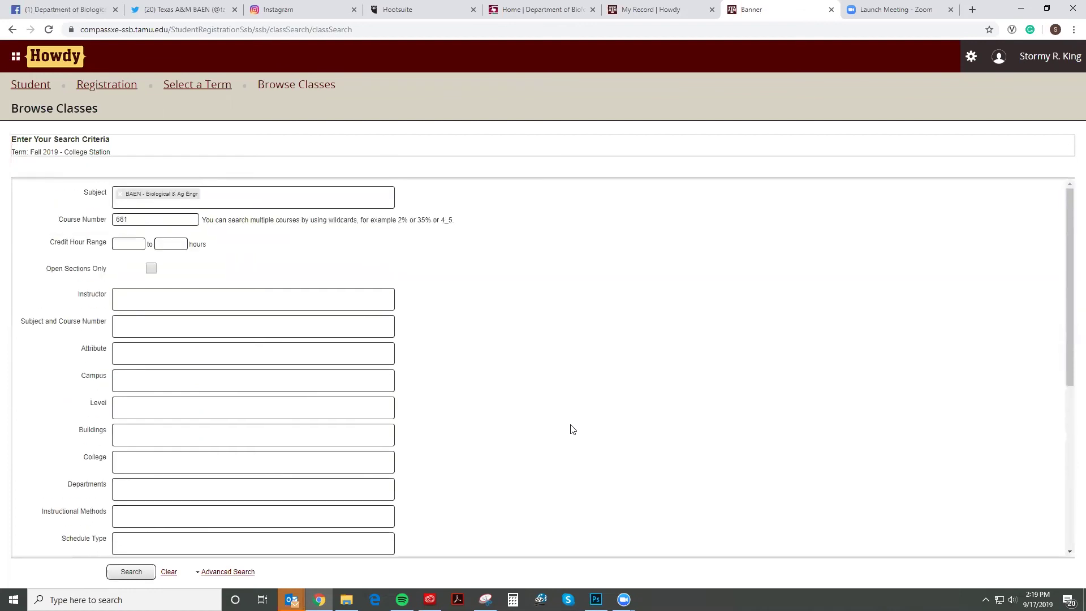